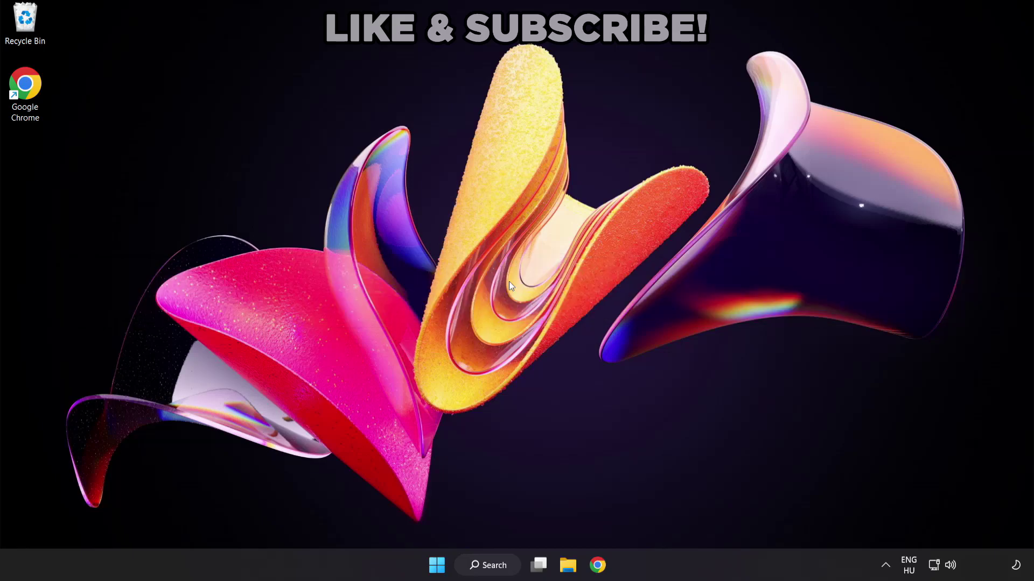
Open Windows Search from the taskbar to look up 'device manager'.
click(496, 568)
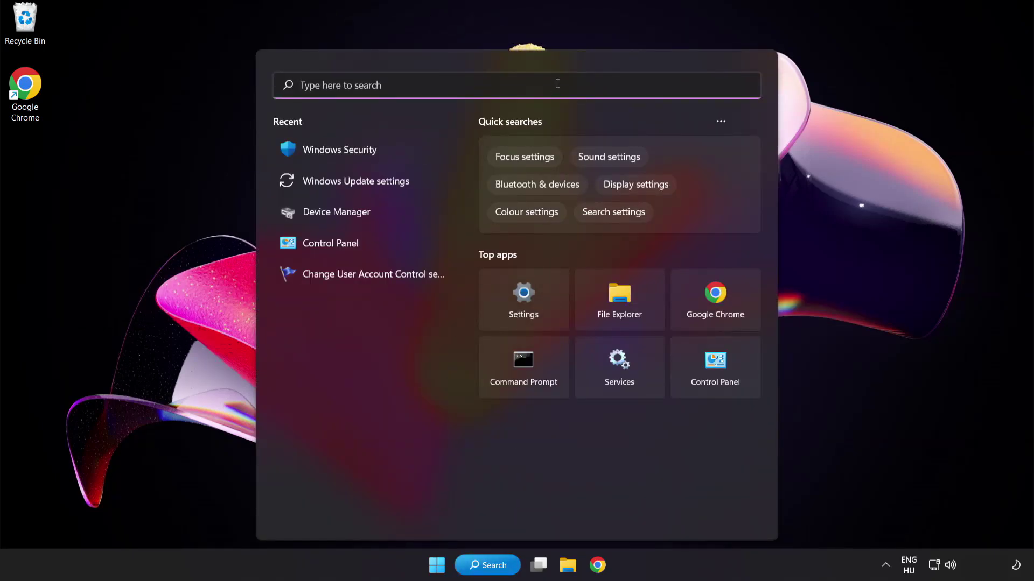
text(device ma)
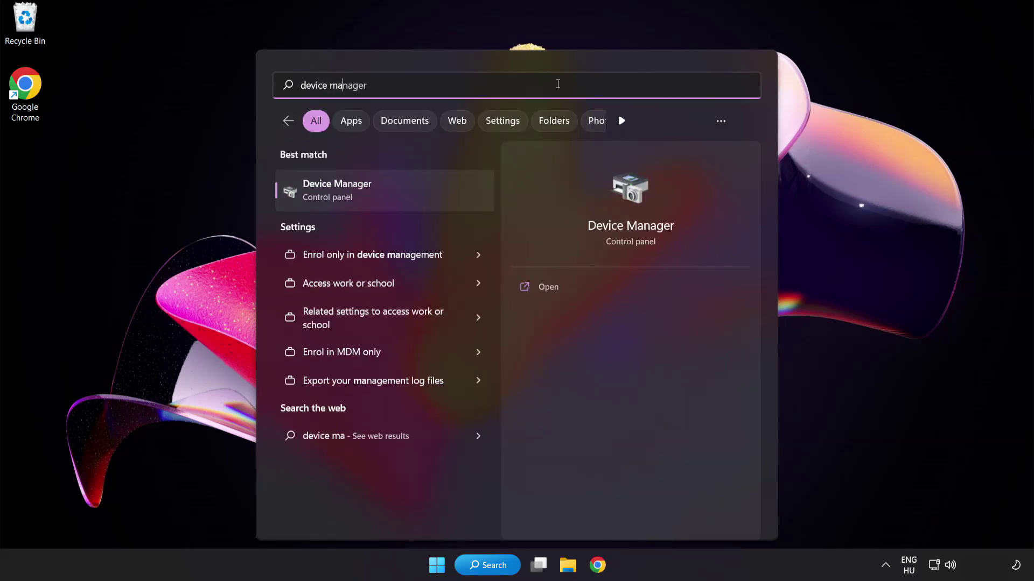
text(nager)
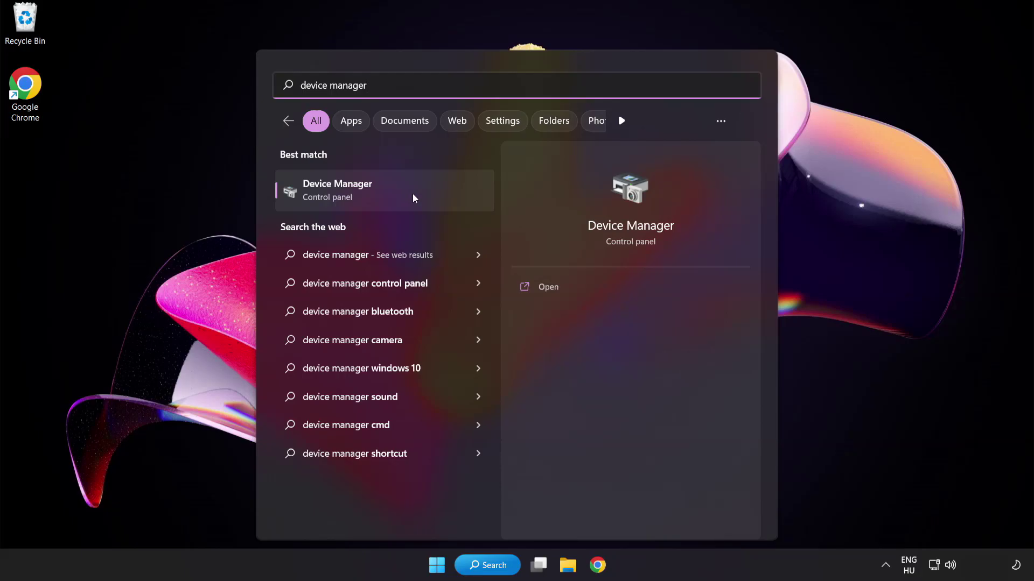
Launch Device Manager, expand Display adapters and bring up the VMware SVGA 3D context menu.
click(413, 194)
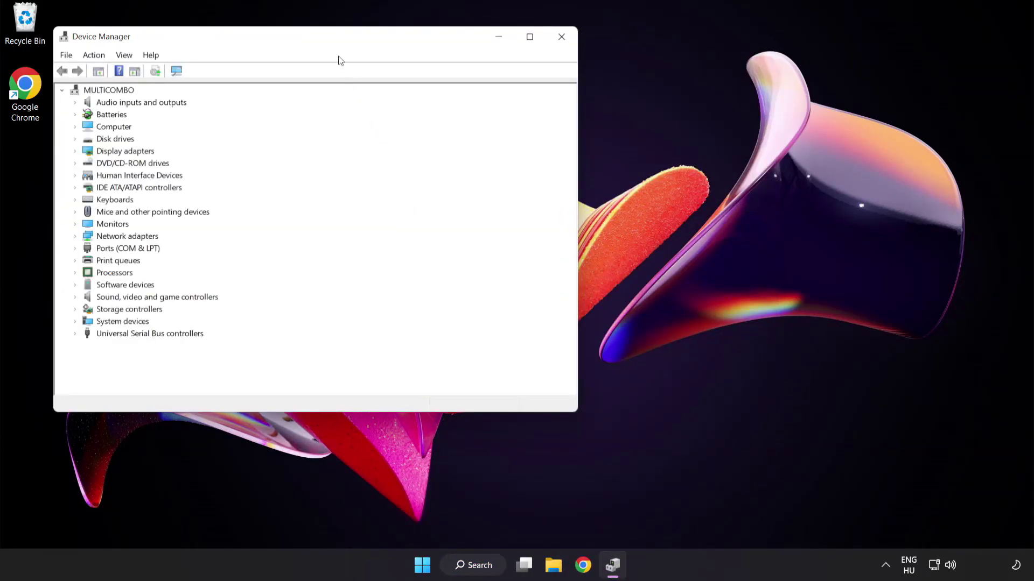
drag(334, 40, 506, 108)
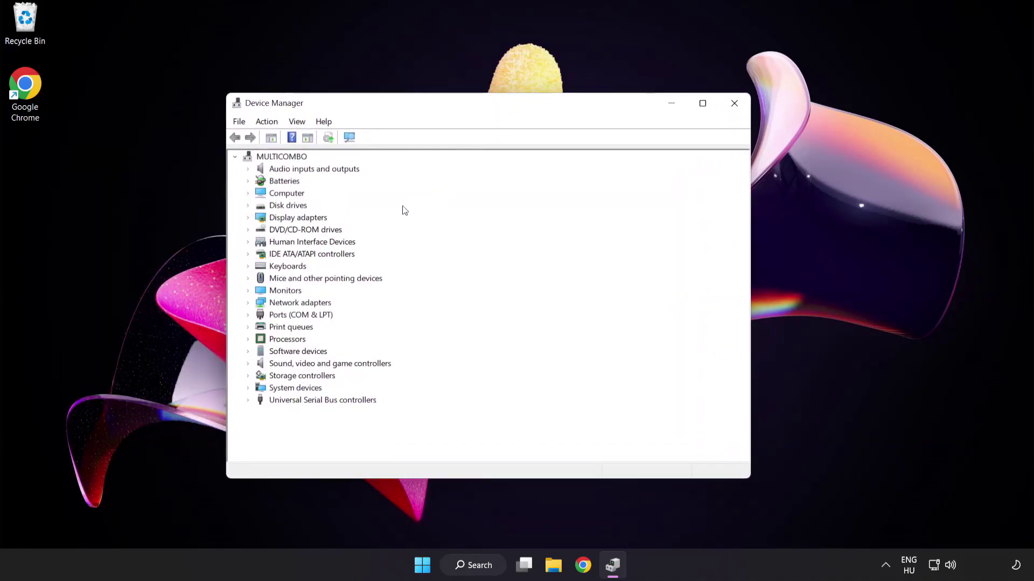
click(317, 218)
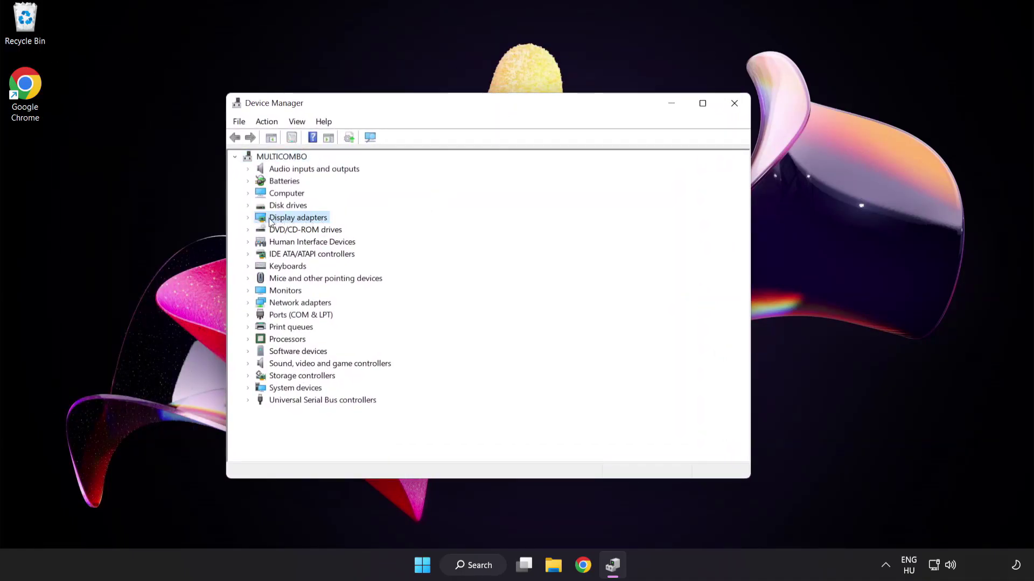
click(249, 218)
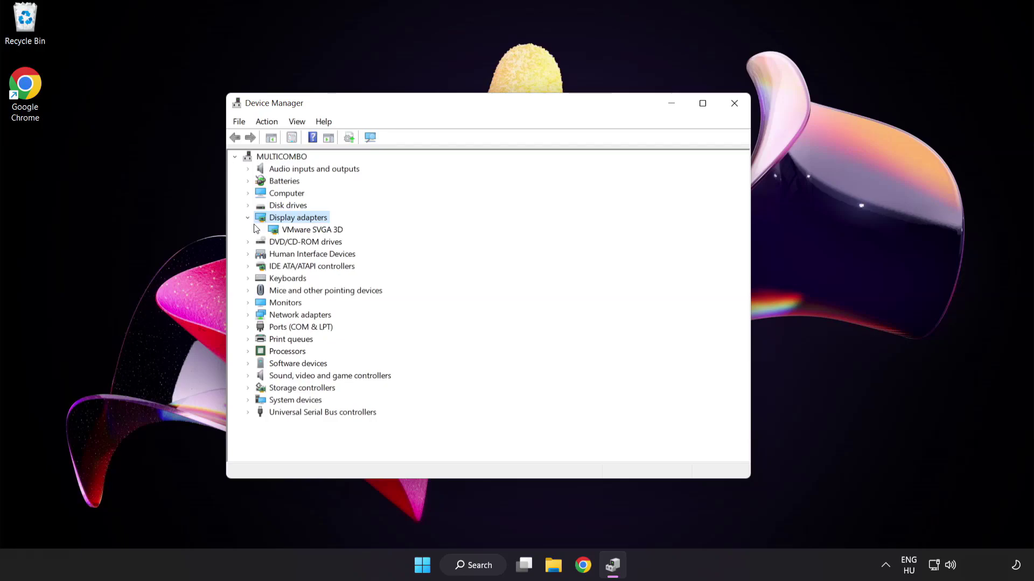
click(273, 230)
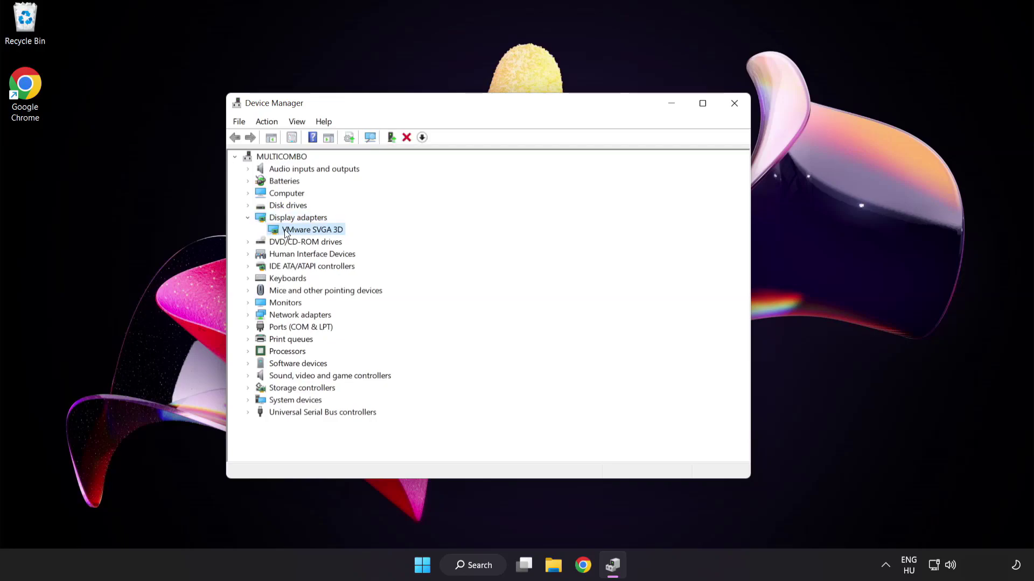
right_click(304, 229)
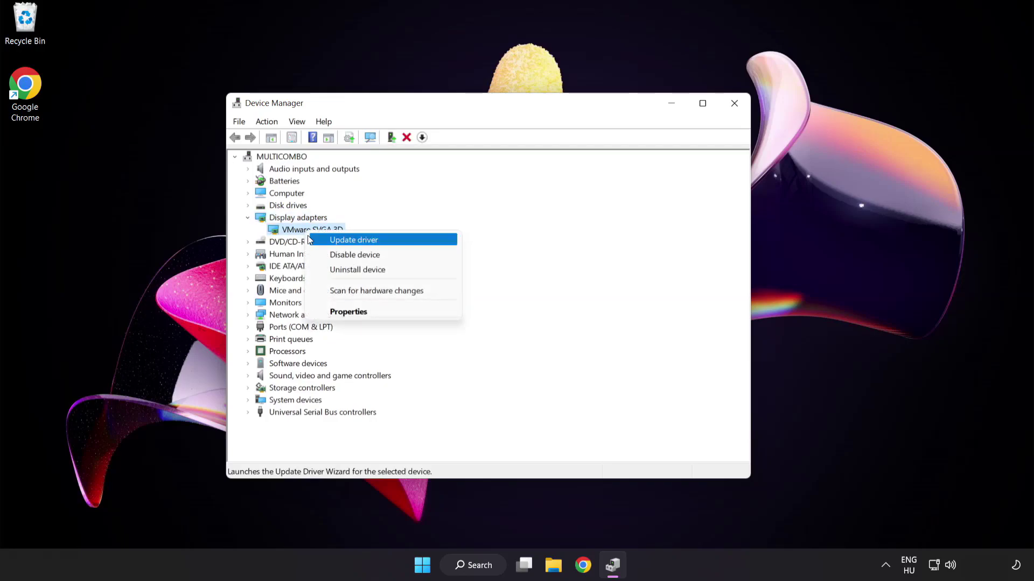
Search automatically for a VMware SVGA 3D driver, dismiss the result and close Device Manager.
click(400, 241)
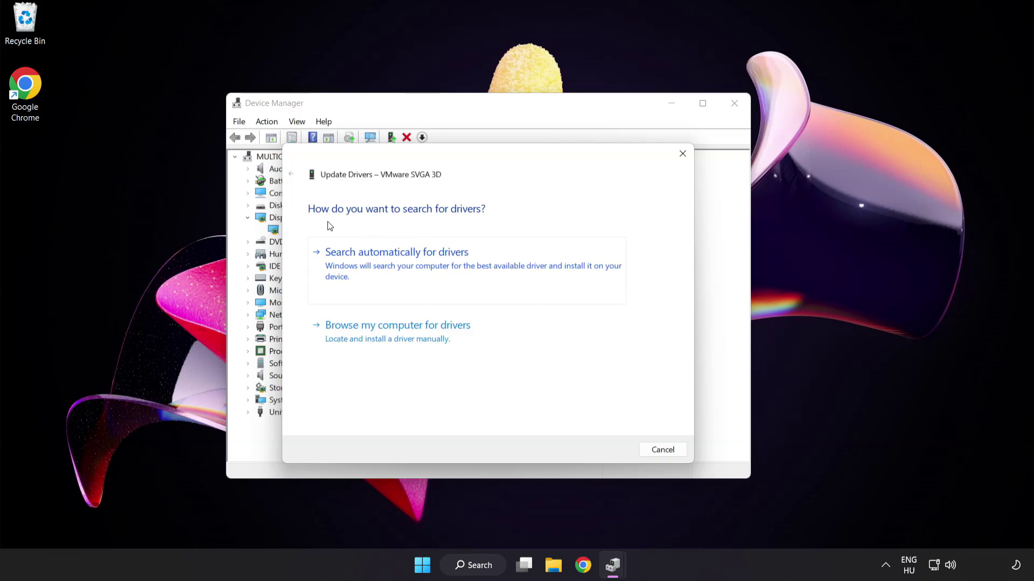
click(450, 263)
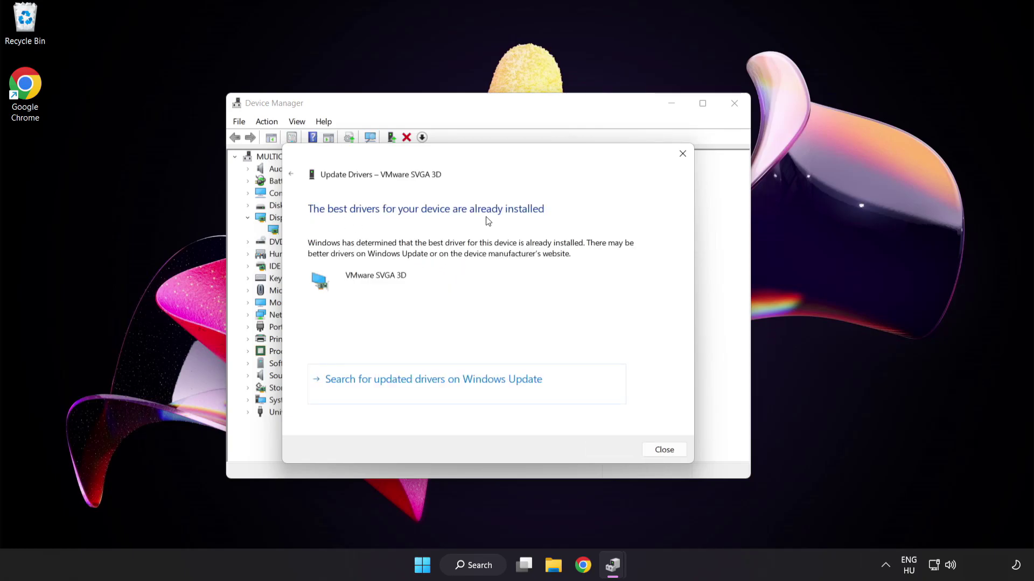
click(662, 450)
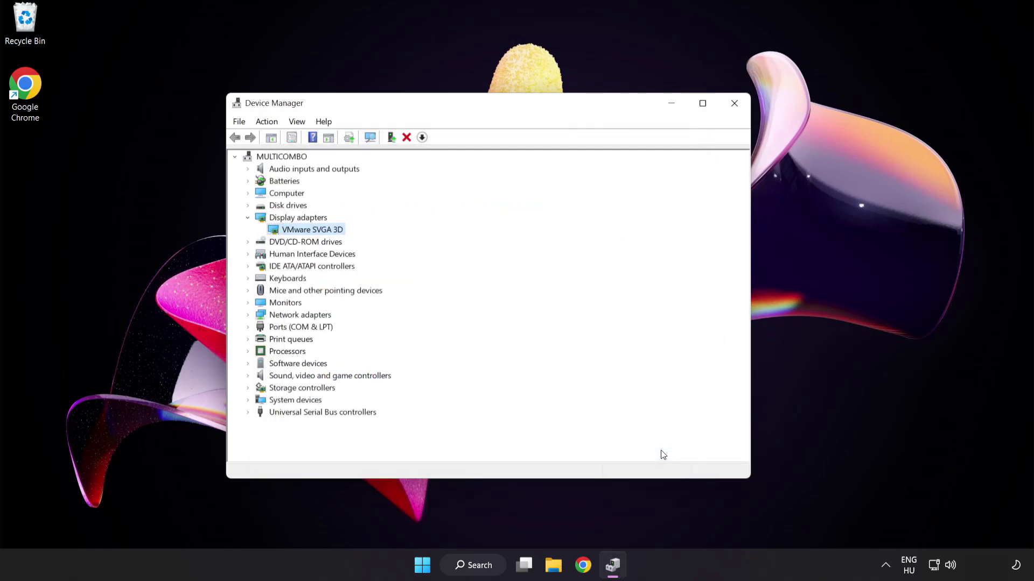
click(734, 104)
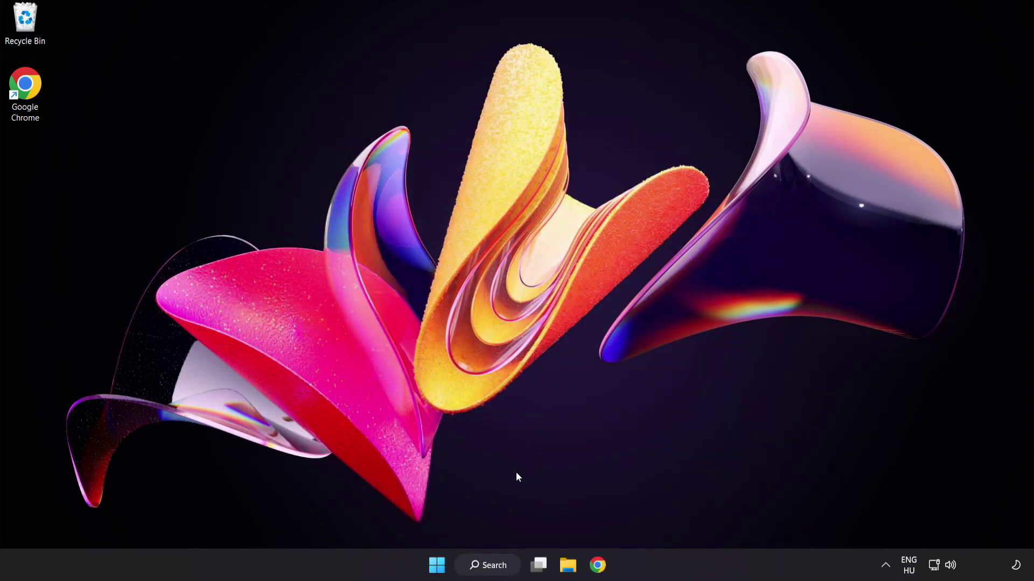
Open Windows Search from the taskbar to look up 'update'.
click(498, 565)
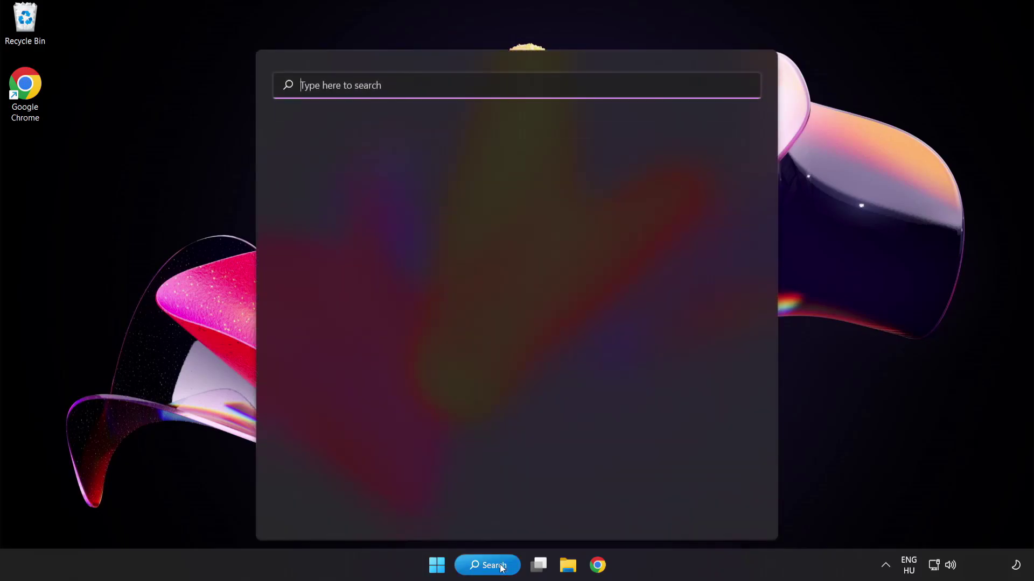
text(update)
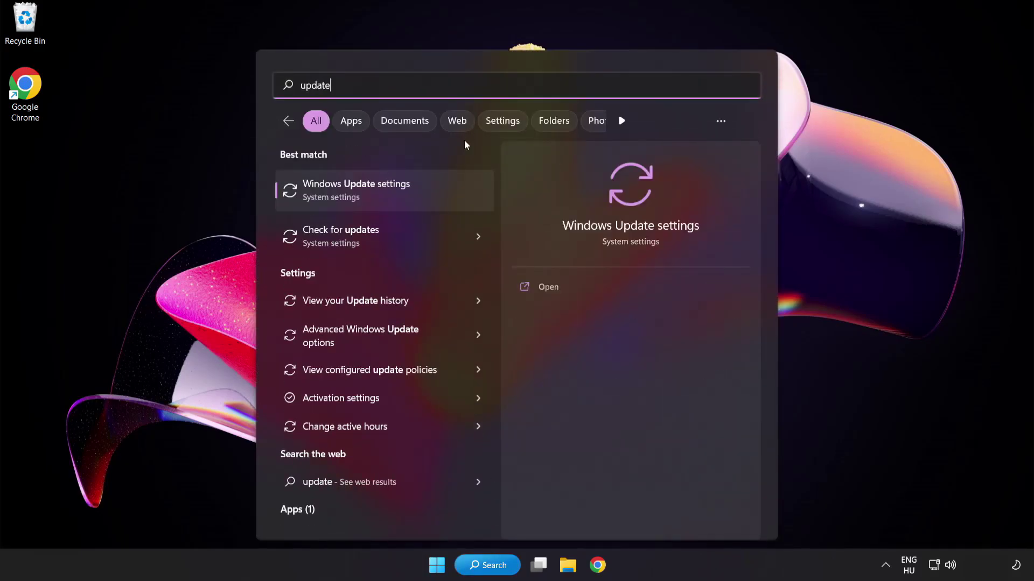
Run Check for updates in Windows Update settings, then close Settings.
click(394, 195)
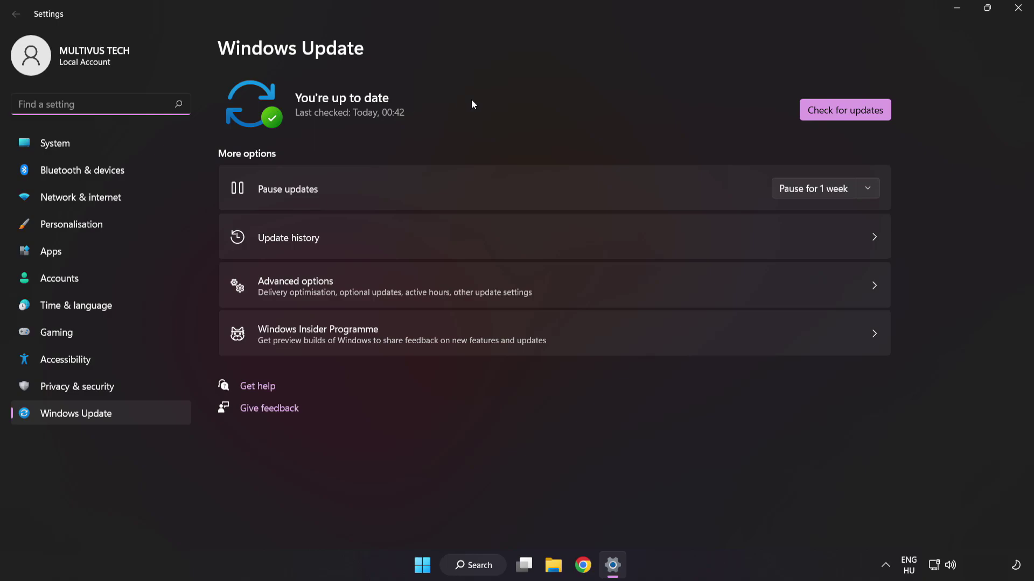
click(840, 115)
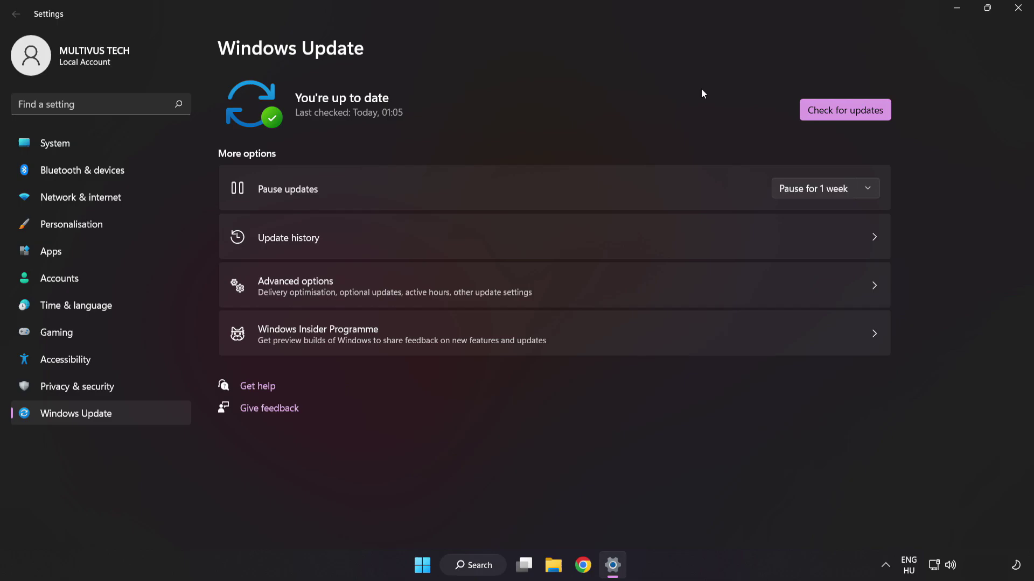
click(1017, 14)
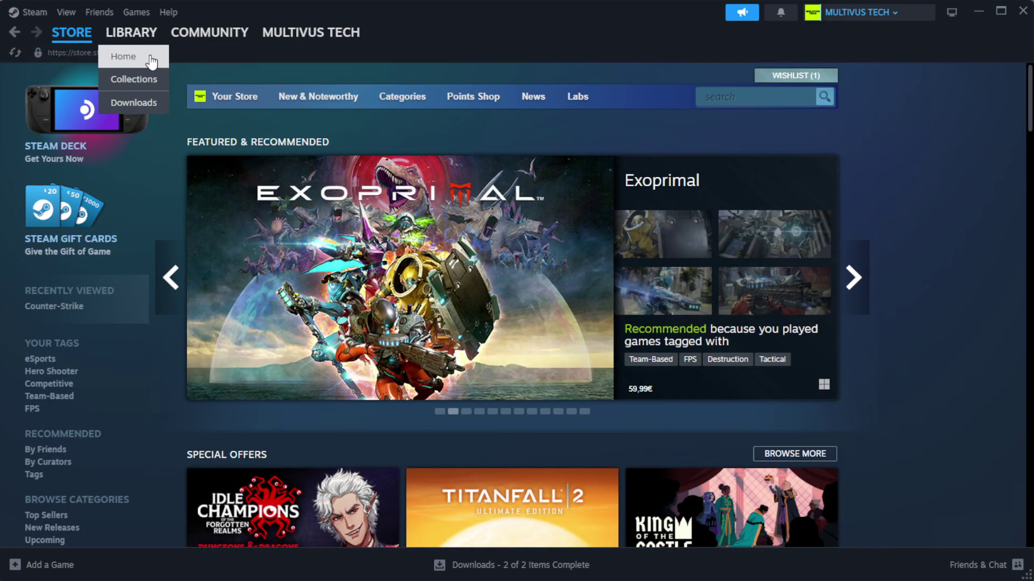
Switch Steam to the Library and bring up YOUR NOT WORKING GAME's context menu.
click(133, 56)
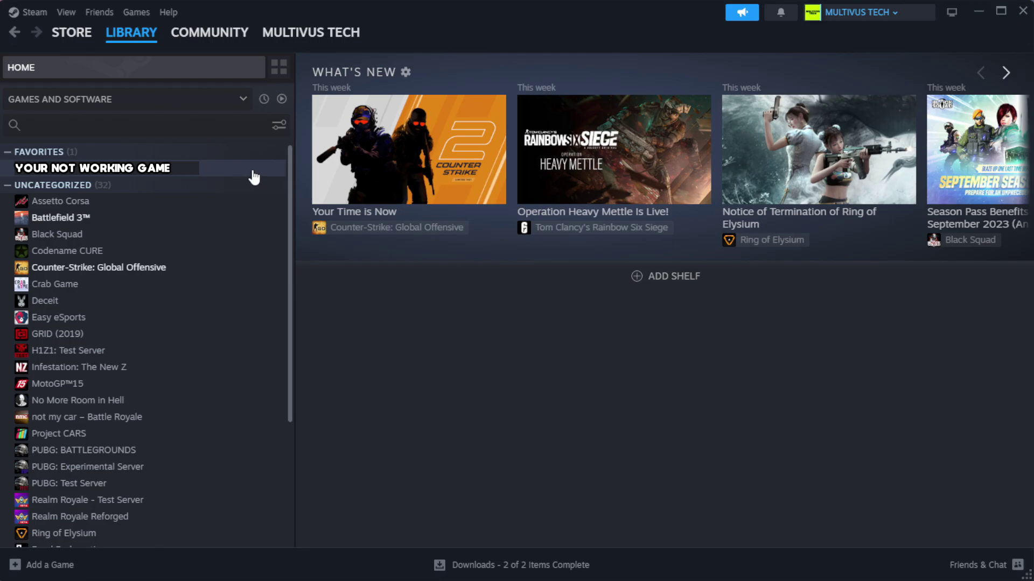
right_click(256, 172)
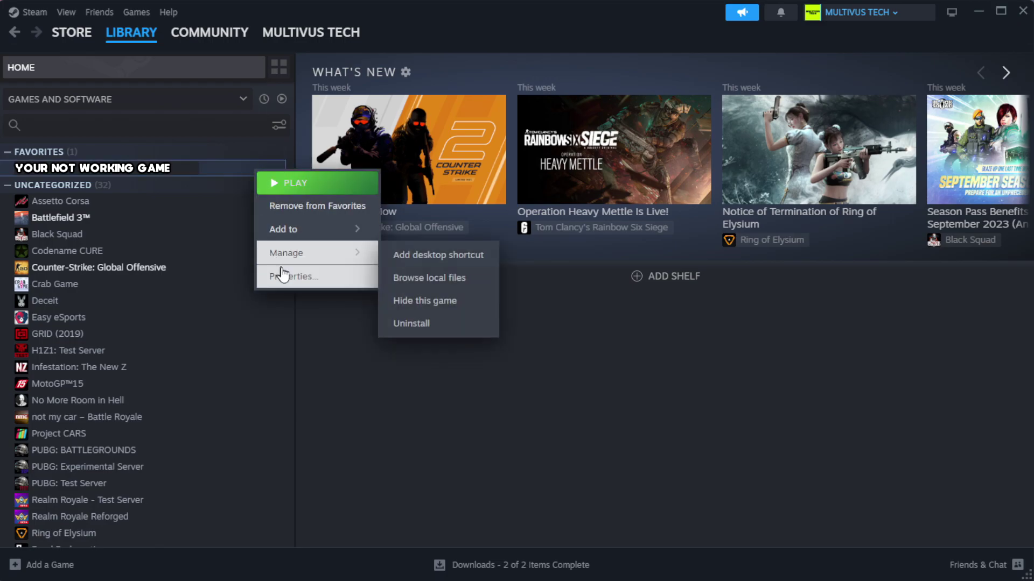
Verify integrity of the game's files under Properties > Installed Files.
click(323, 278)
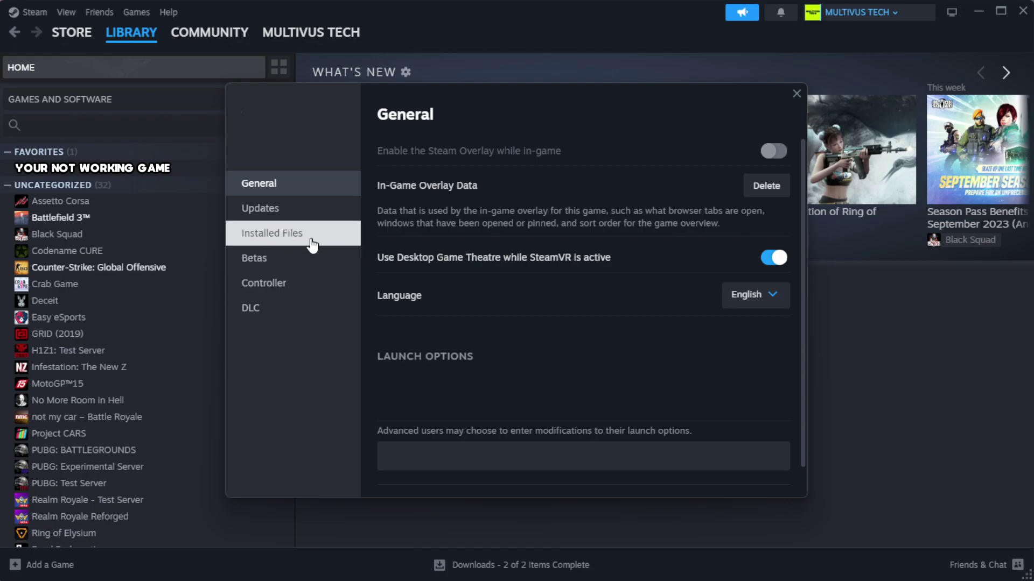
click(340, 244)
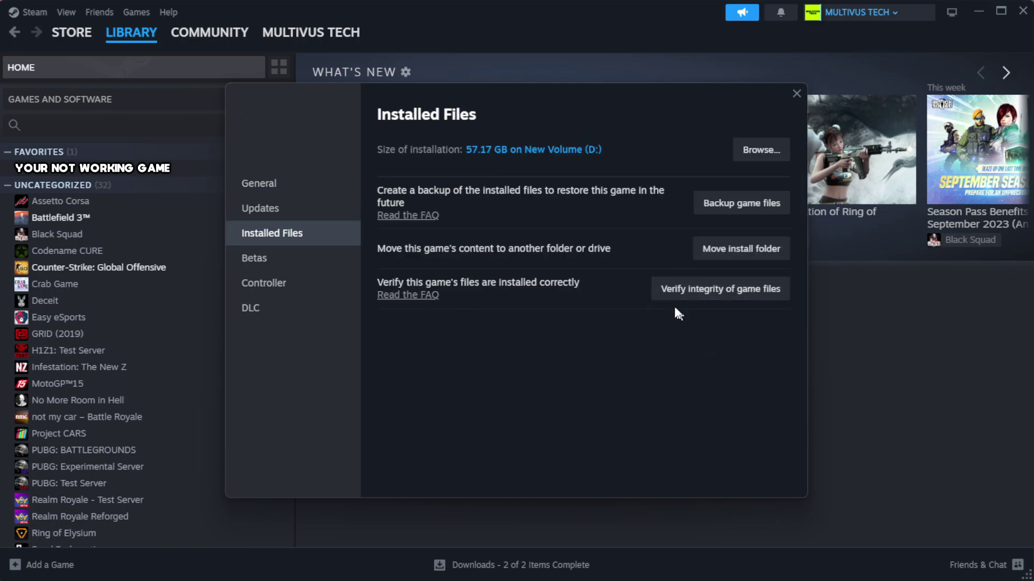
click(728, 299)
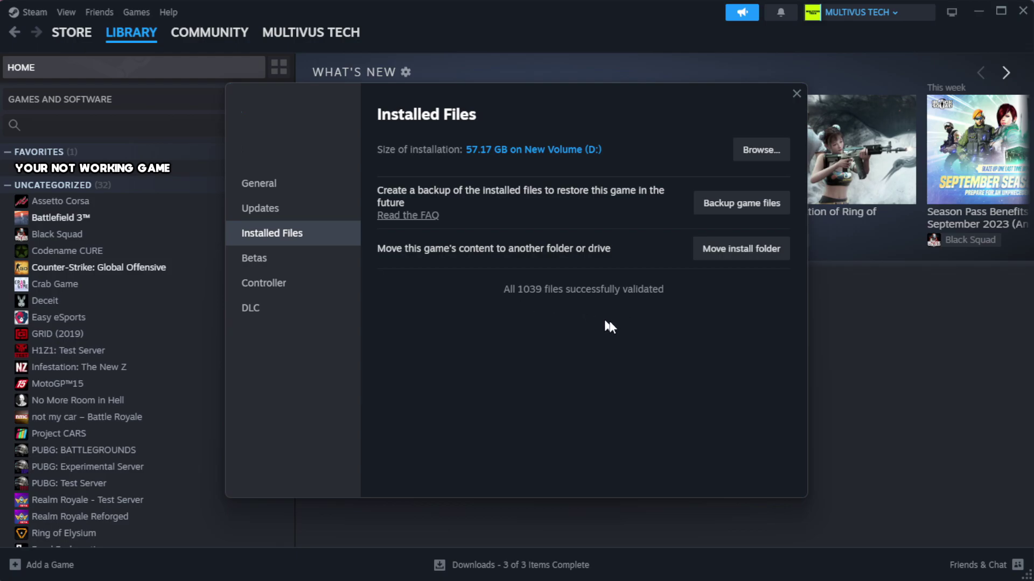
Open the game's install folder and the YOUR NOT WORKING GAME shortcut's Properties dialog.
click(760, 152)
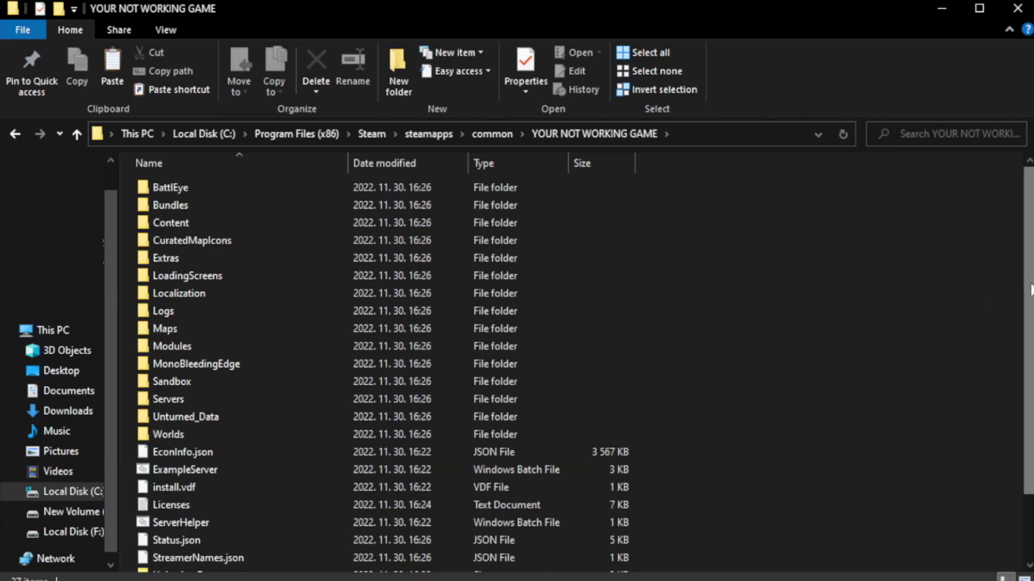
drag(1027, 243, 1031, 385)
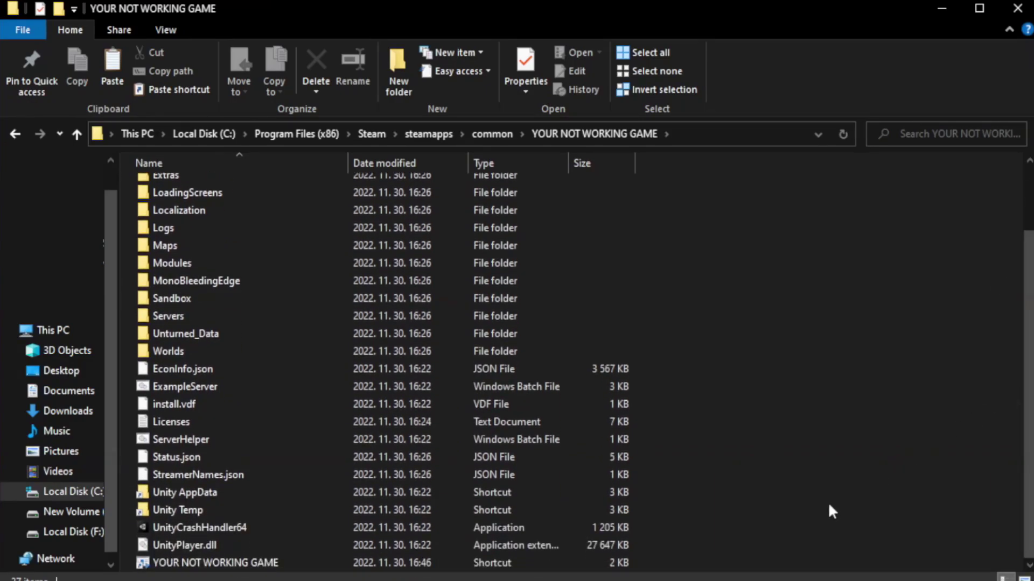
click(410, 563)
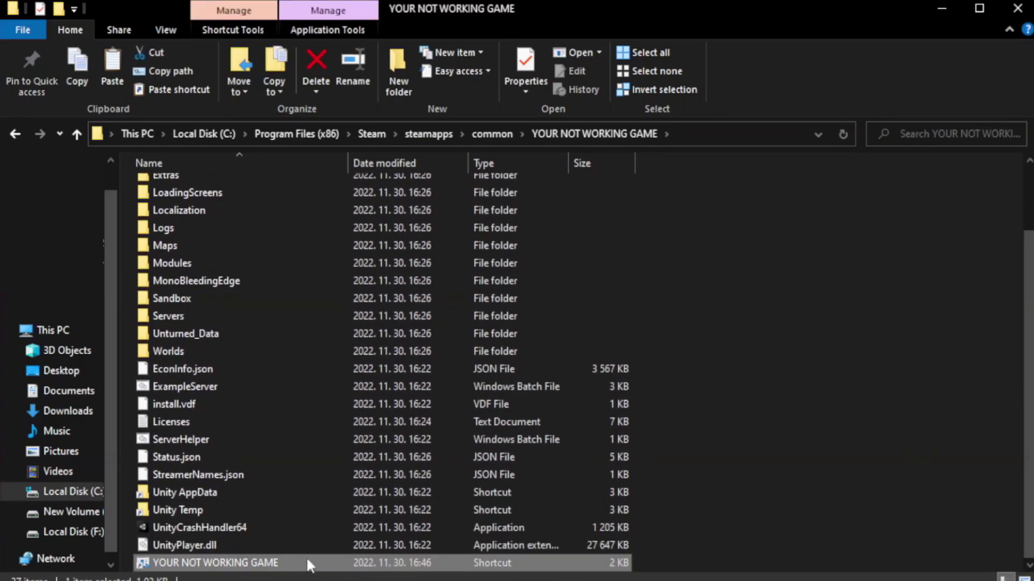
right_click(344, 564)
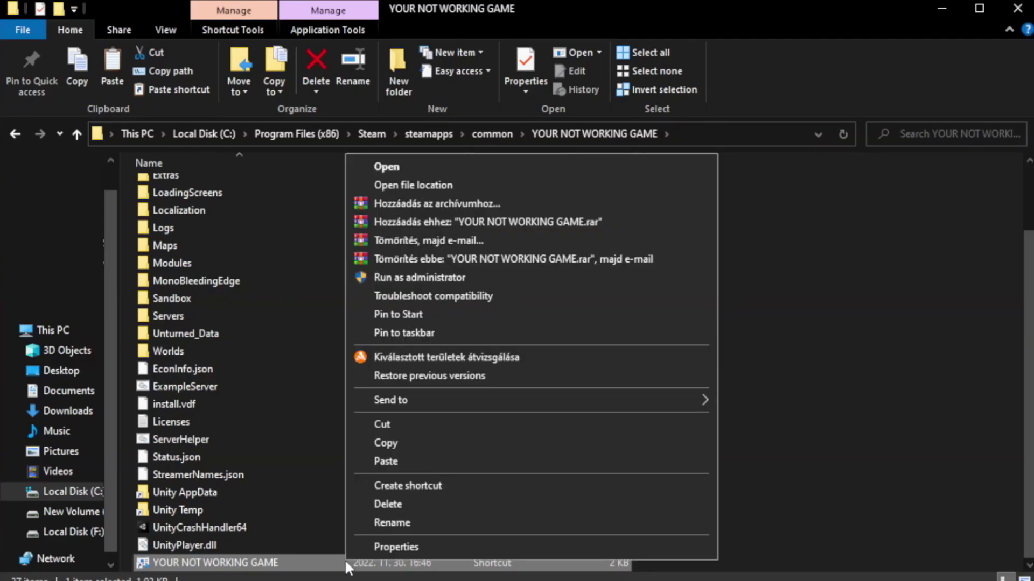
click(529, 552)
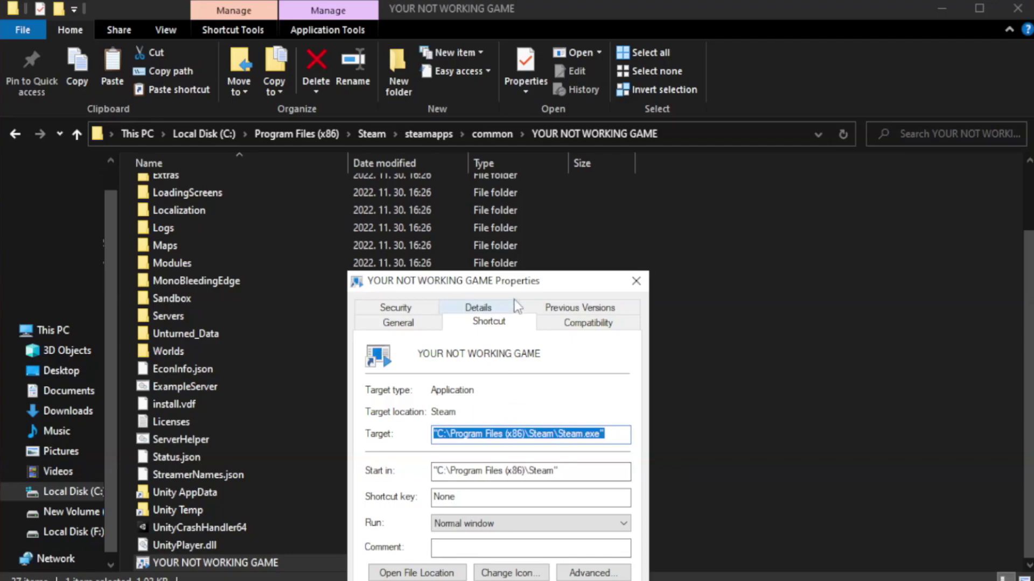
drag(521, 280, 519, 106)
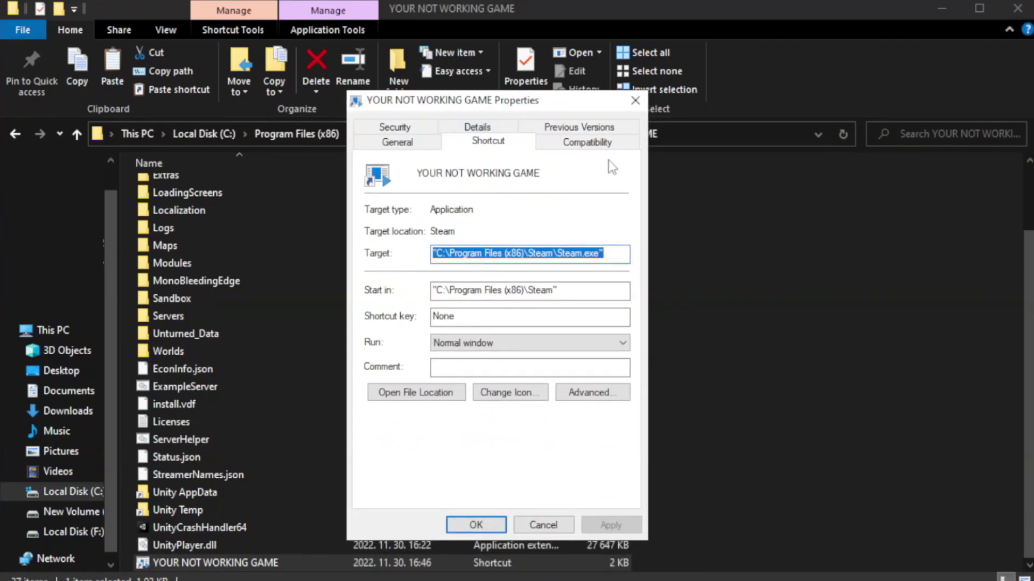
Set Windows 8 compatibility mode, disable fullscreen optimizations, run as administrator, and apply.
click(586, 142)
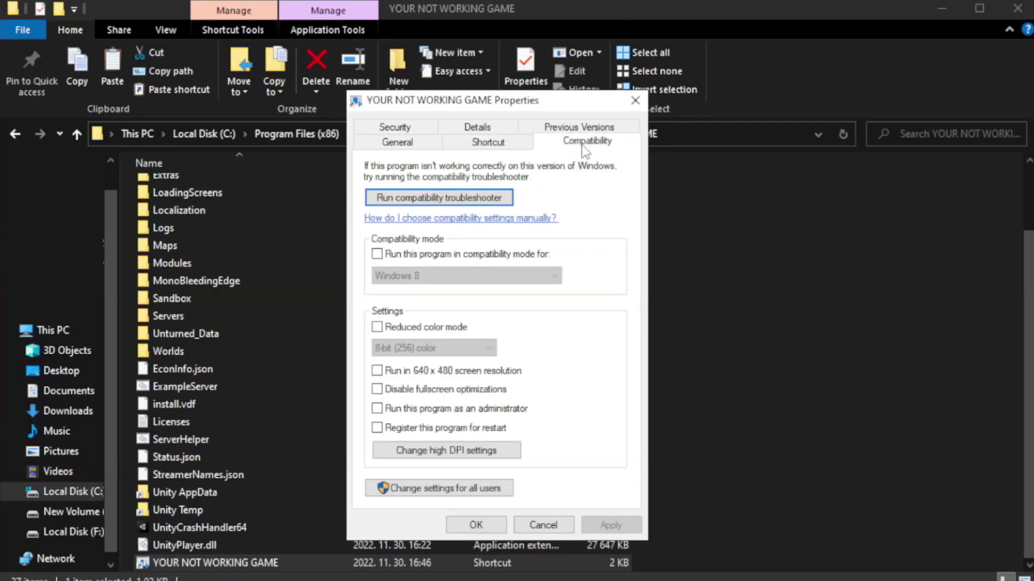
click(409, 253)
click(465, 275)
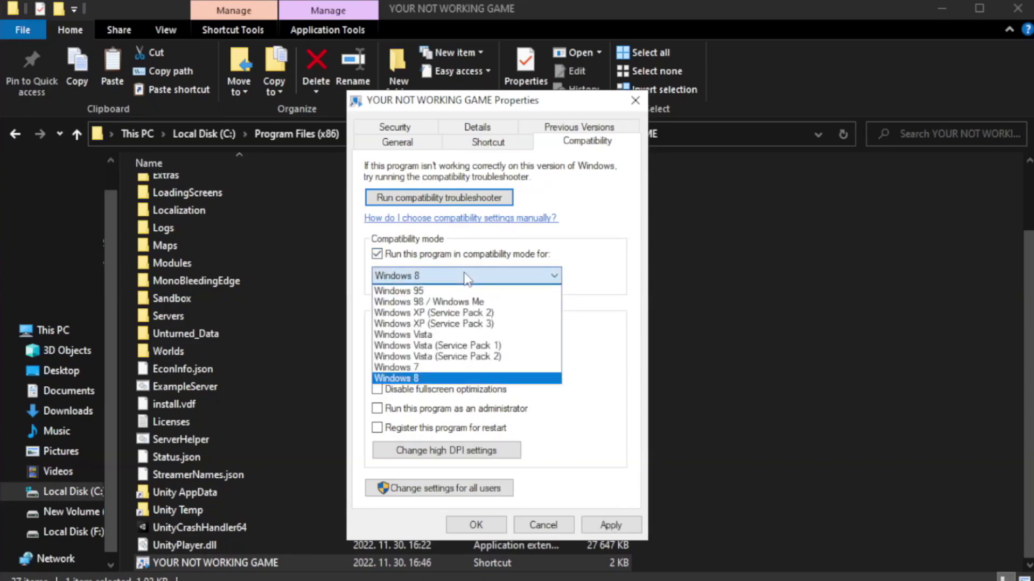
click(440, 378)
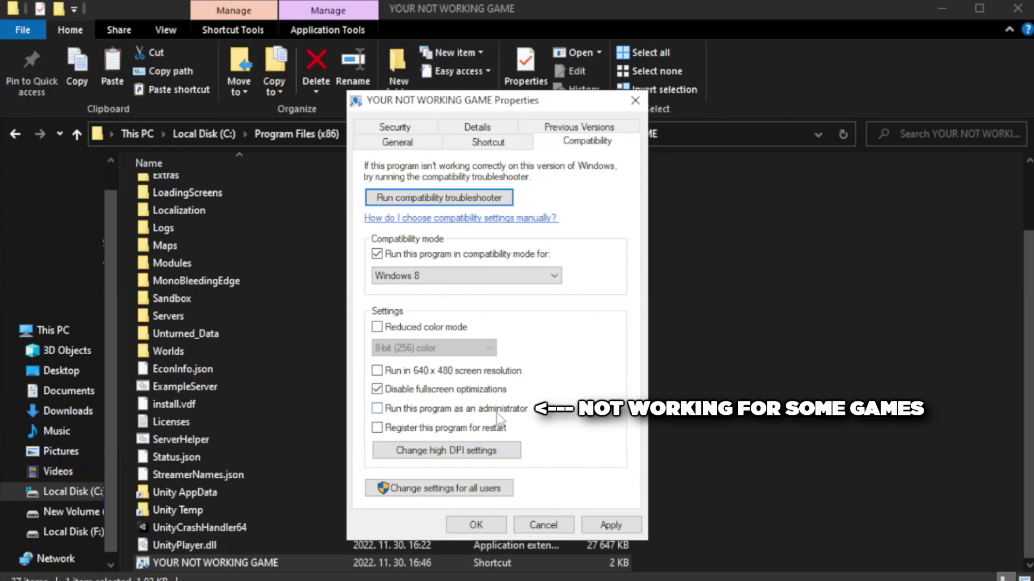
click(407, 414)
click(610, 525)
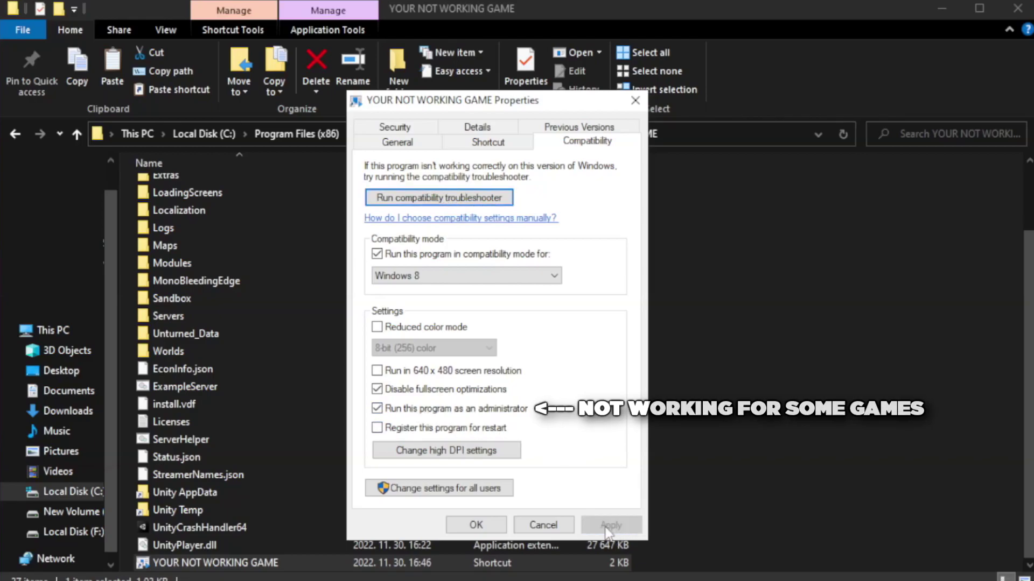
click(476, 526)
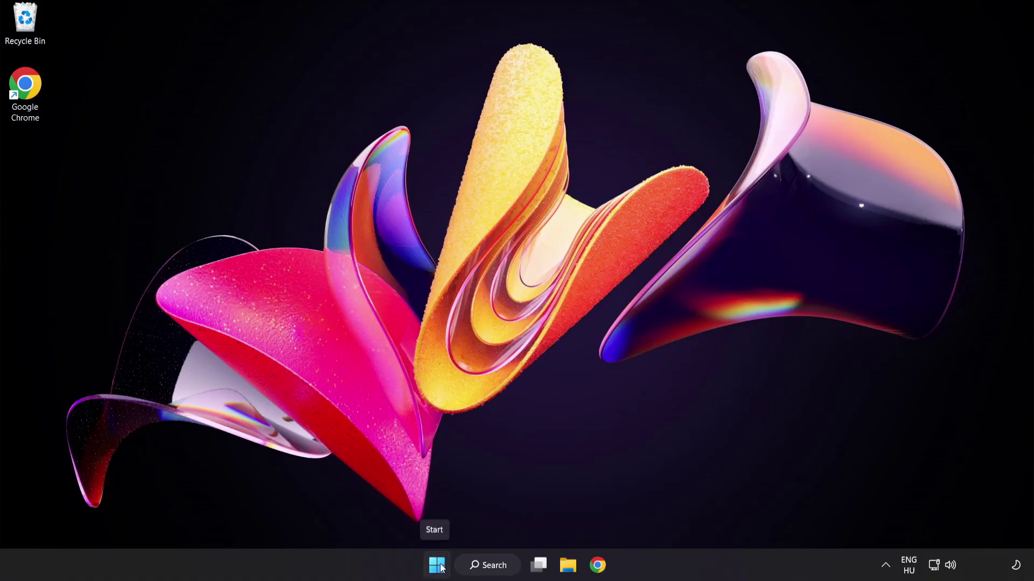
Open the Win+X quick-access menu from the Start button.
right_click(440, 567)
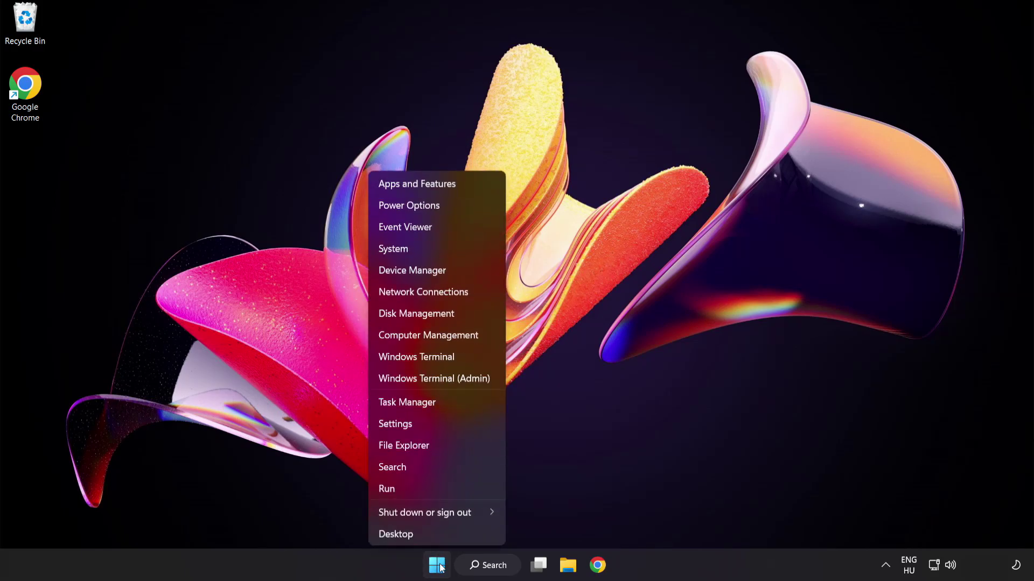
Disable Cortana and Phone Link in Task Manager's Startup apps list.
click(447, 401)
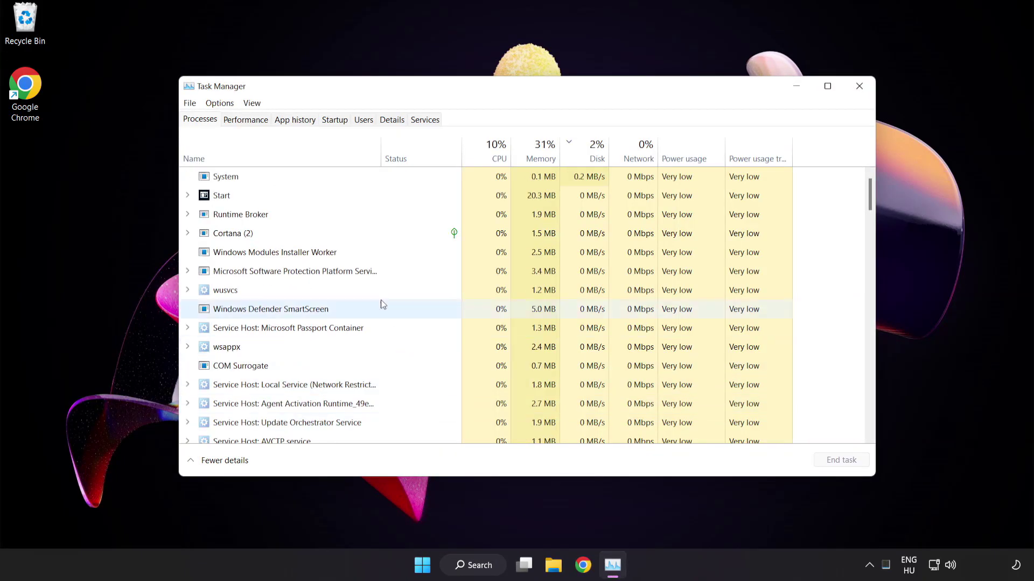
click(335, 120)
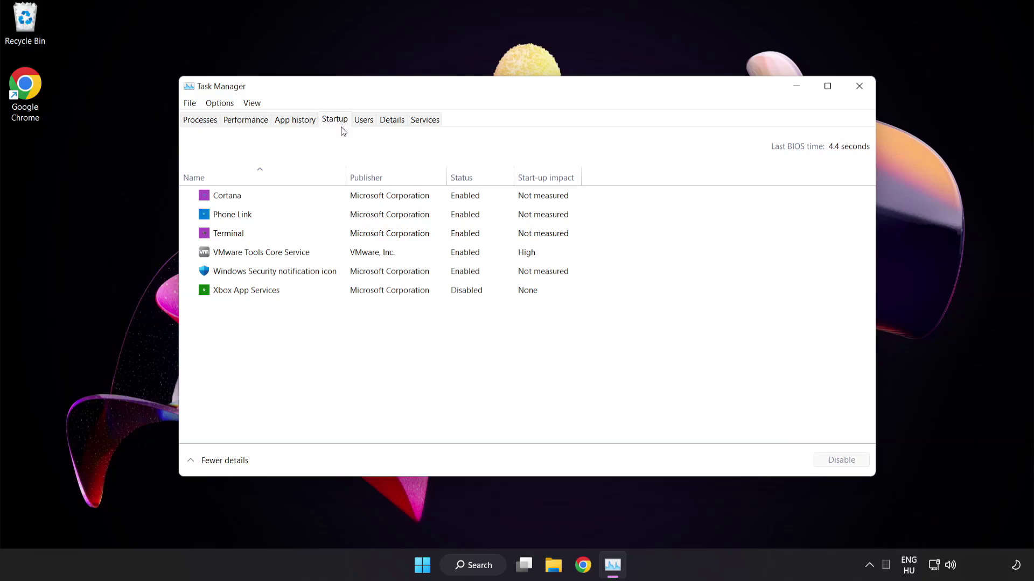
click(341, 203)
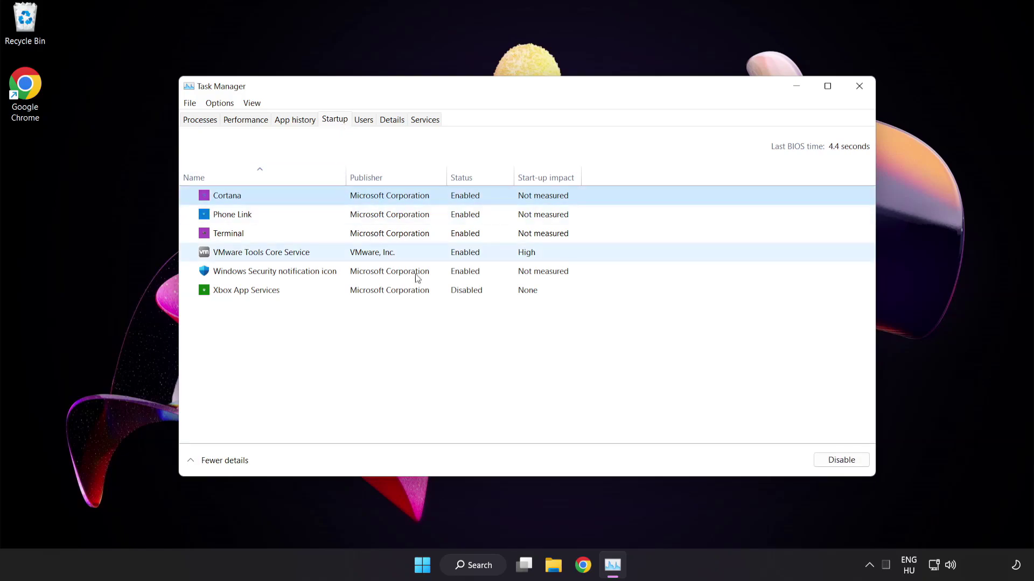
click(848, 466)
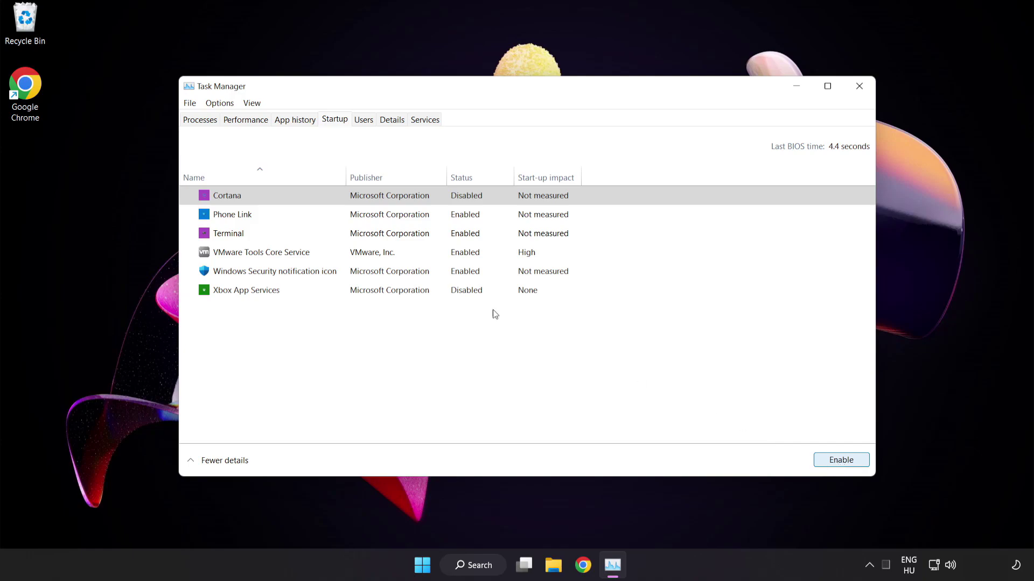
click(320, 212)
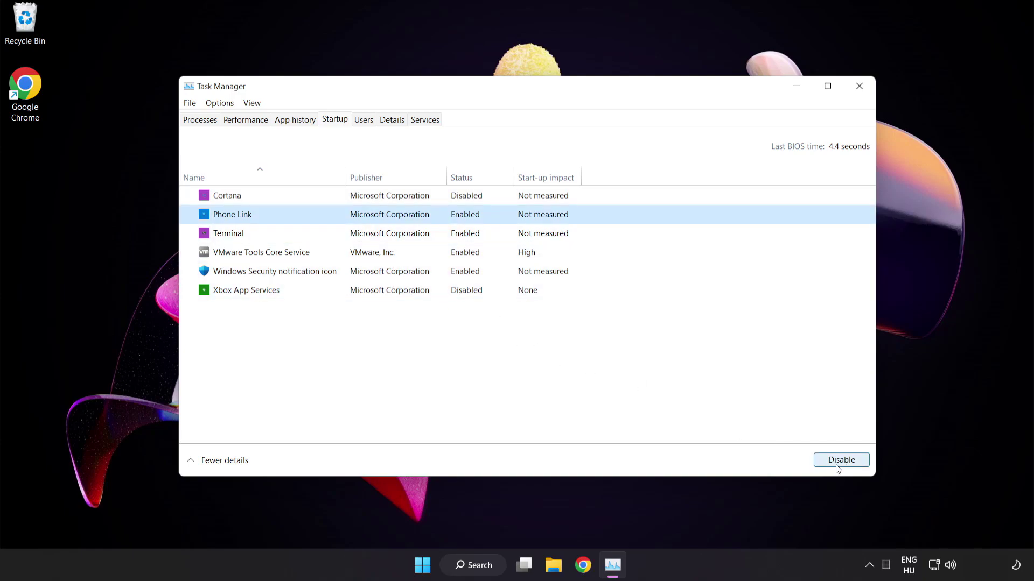
click(841, 461)
Disable Terminal and the Windows Security notification icon, then close Task Manager.
click(328, 234)
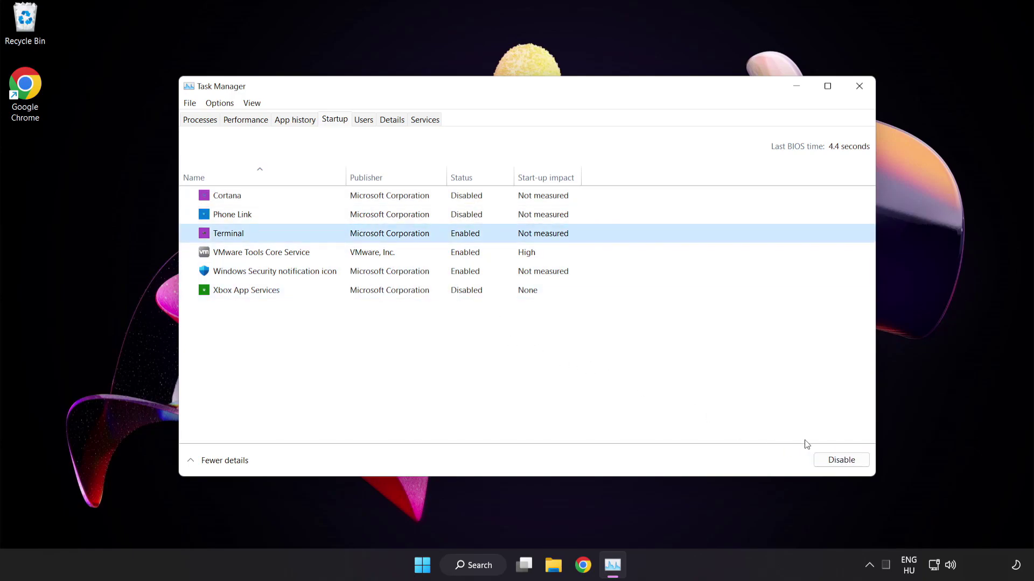
click(840, 461)
click(356, 272)
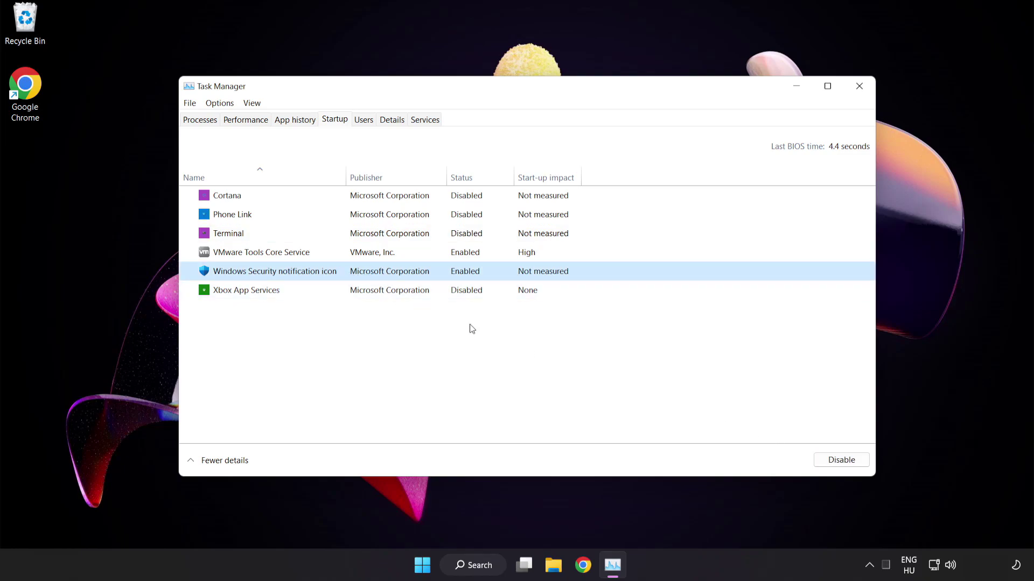
click(841, 460)
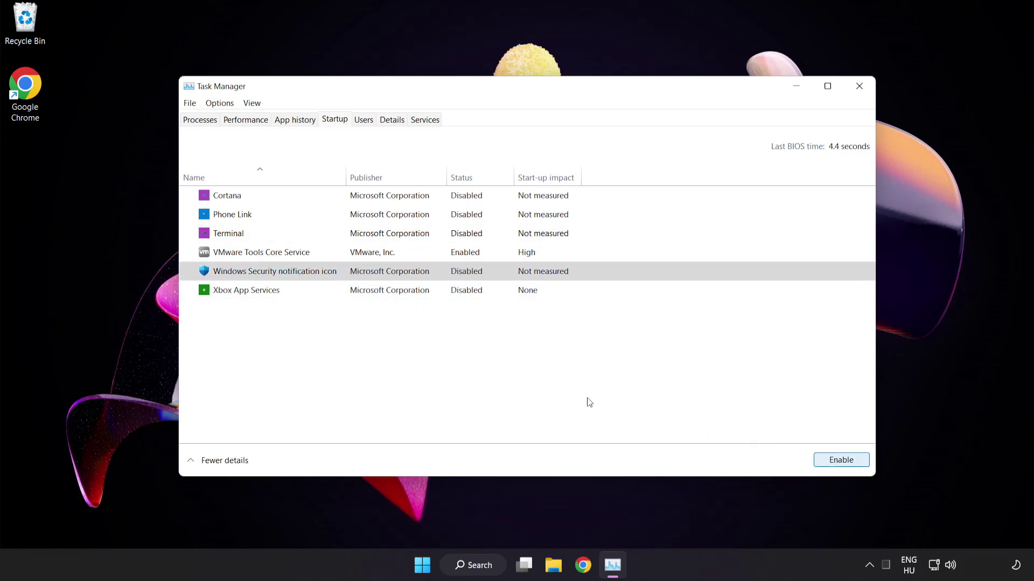
click(858, 85)
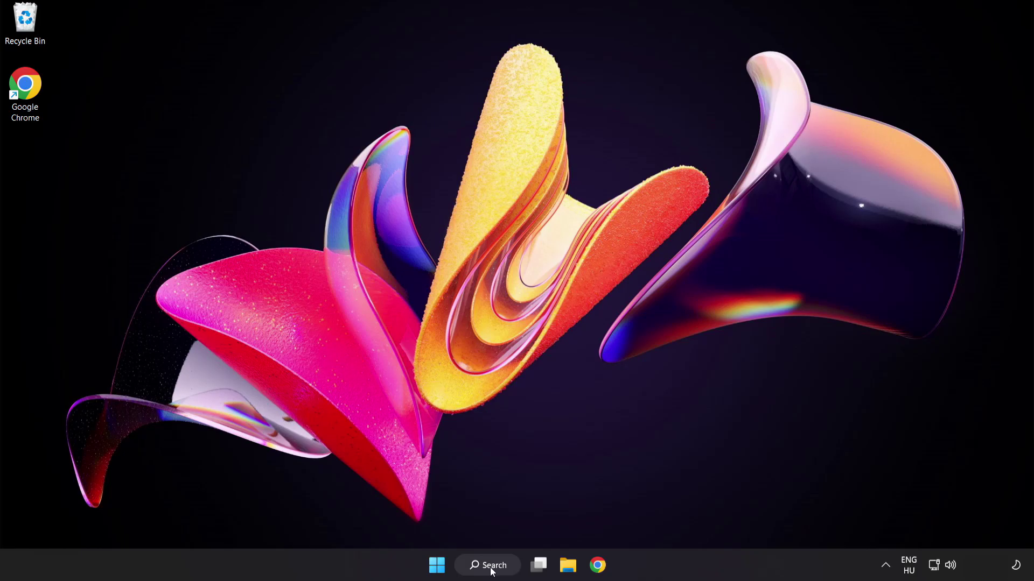
Search for cmd and run Command Prompt as administrator.
click(489, 566)
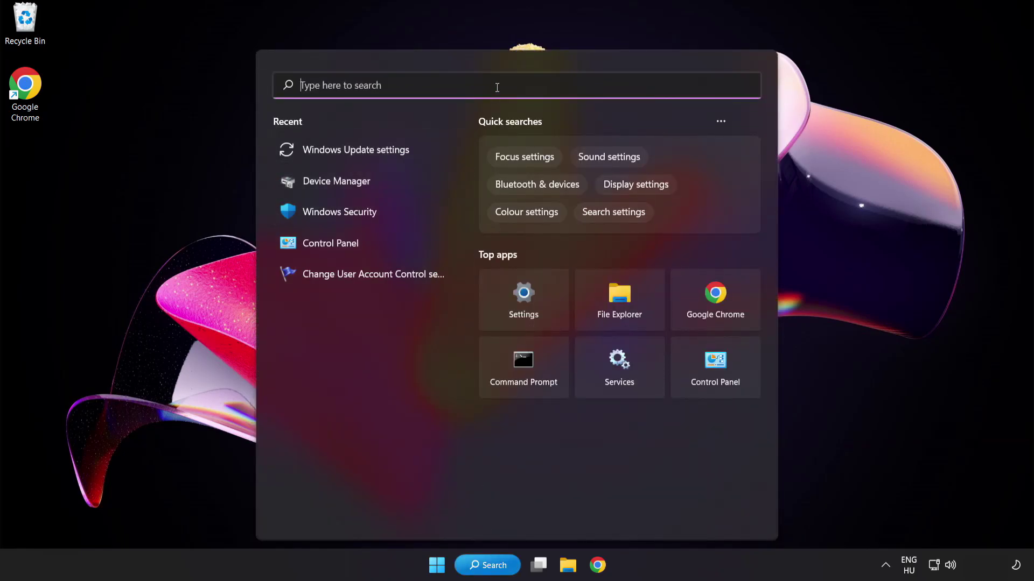
text(cmd)
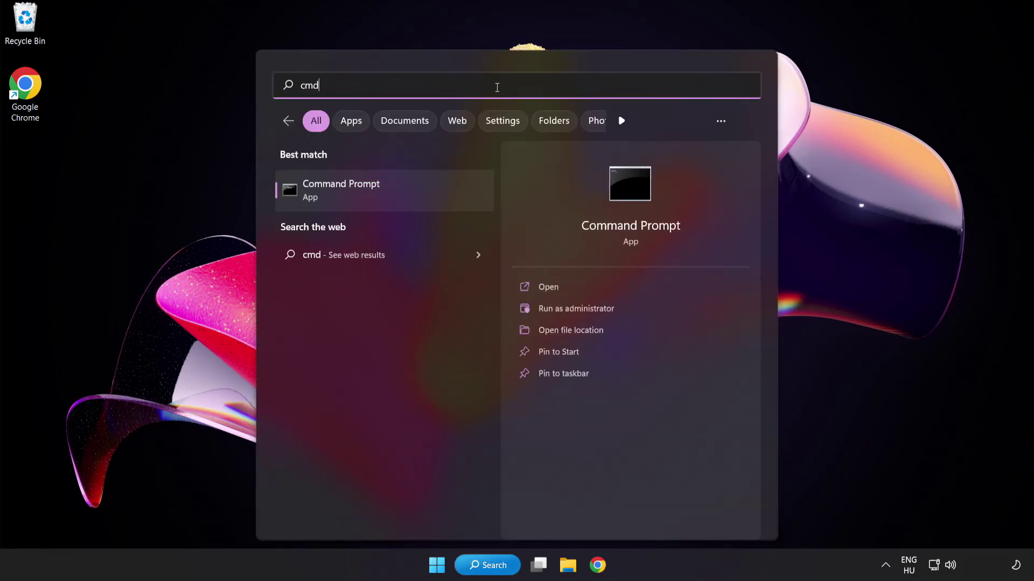
right_click(388, 199)
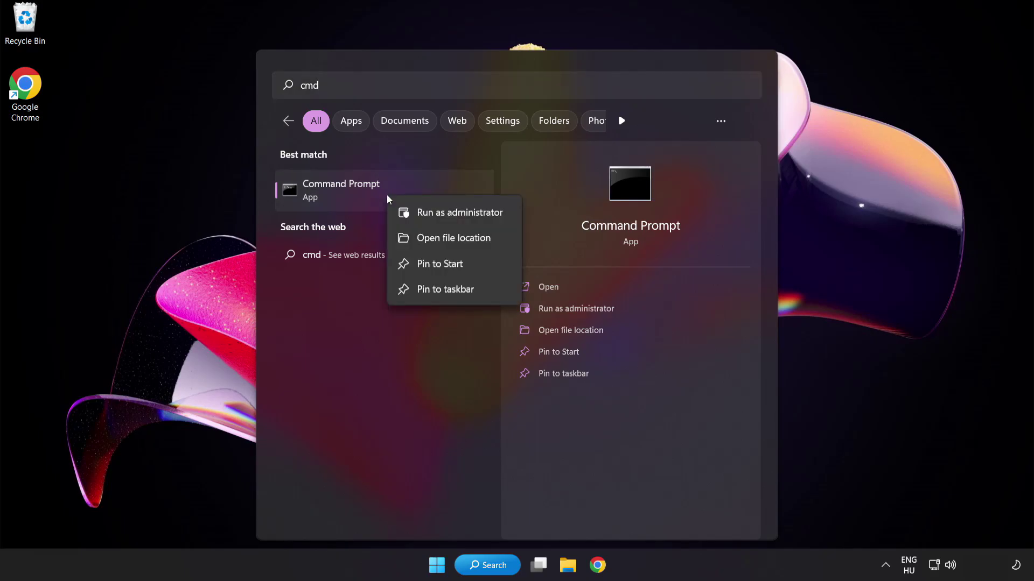
click(435, 215)
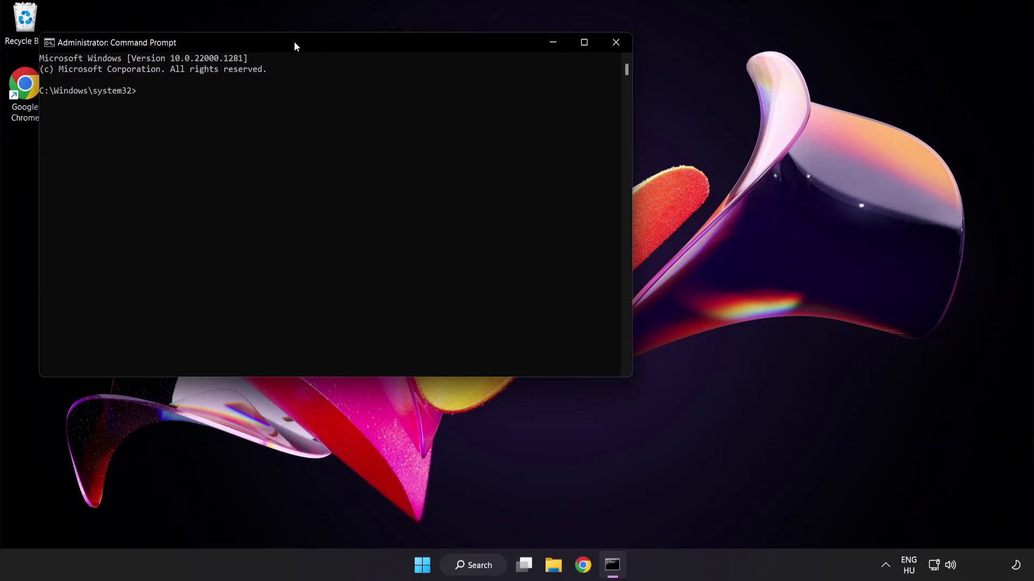
Run sfc /scannow, then close Command Prompt once no integrity violations are reported.
drag(294, 41, 448, 100)
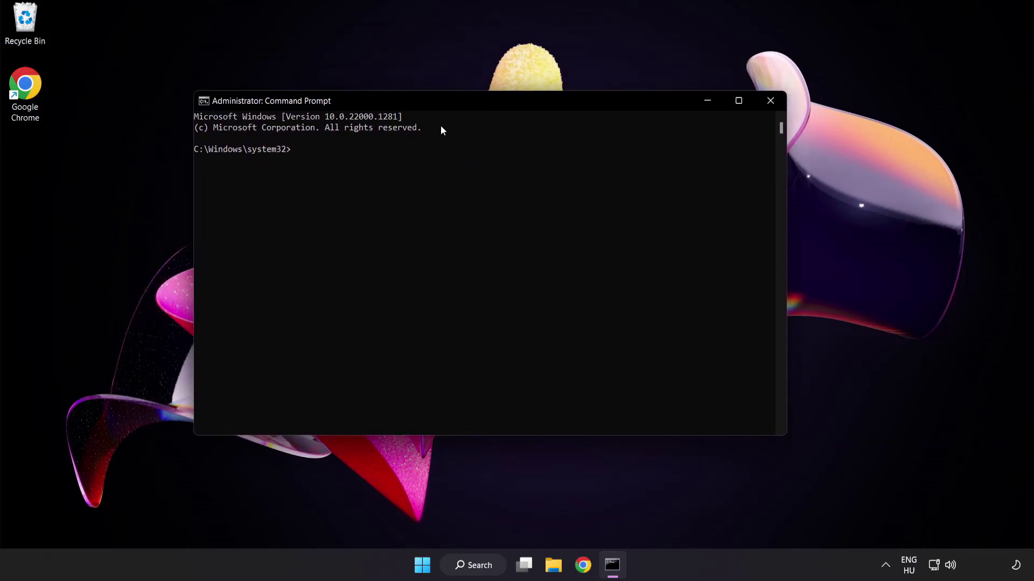
text(sfc)
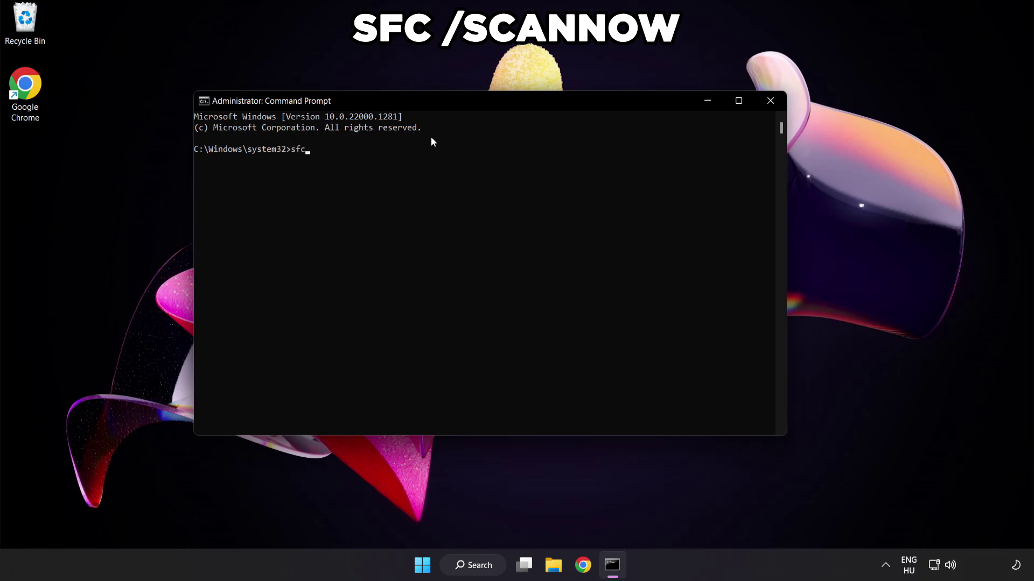
text( /scannow)
key(Return)
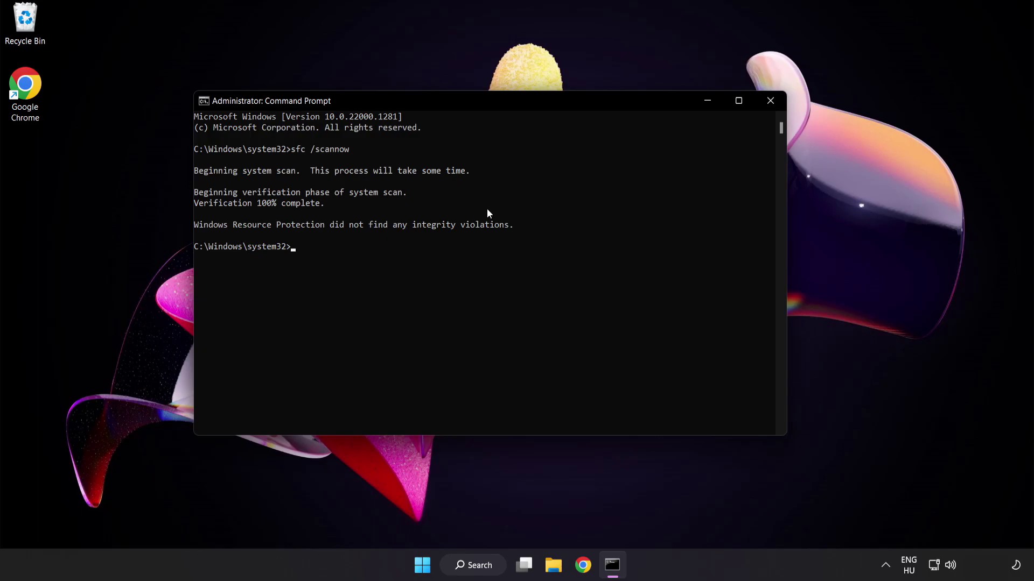
click(770, 102)
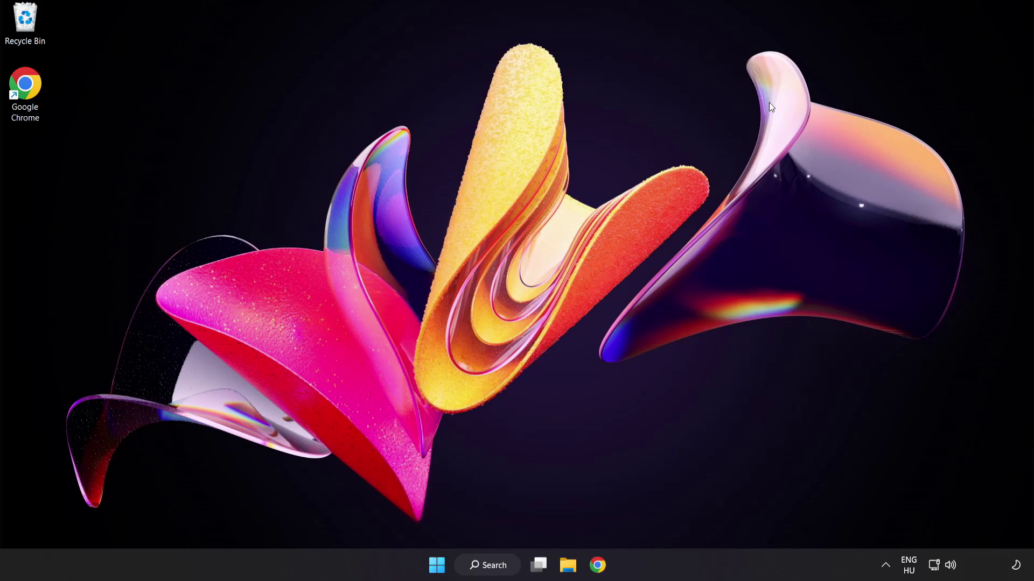
click(436, 564)
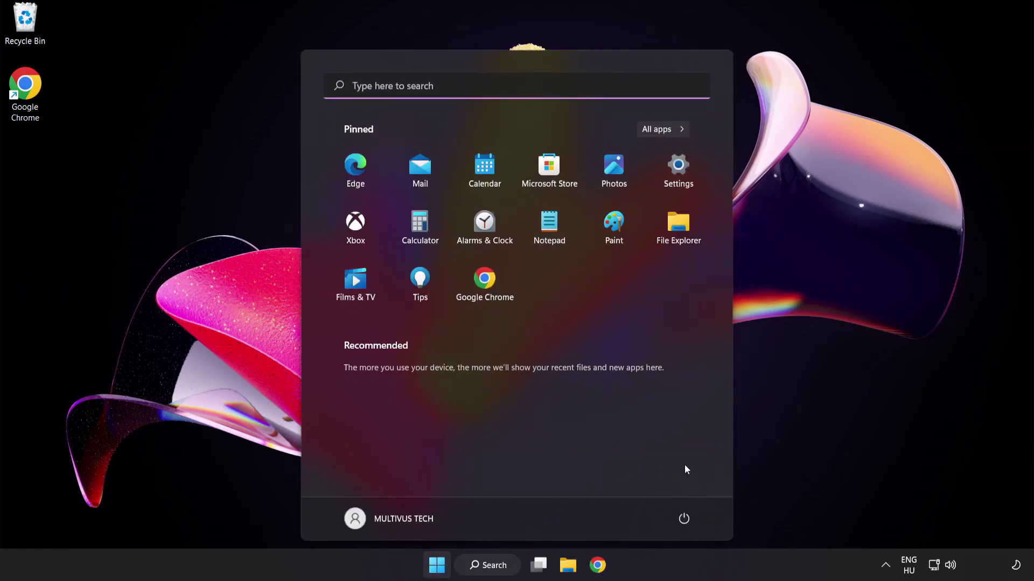
click(684, 519)
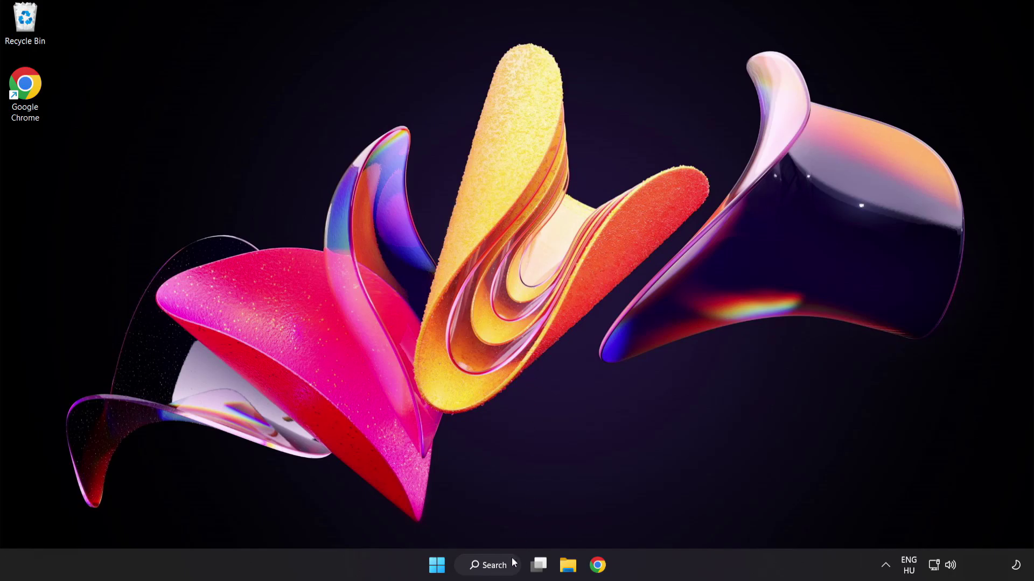
Search for 'security' and launch the Windows Security app.
click(499, 569)
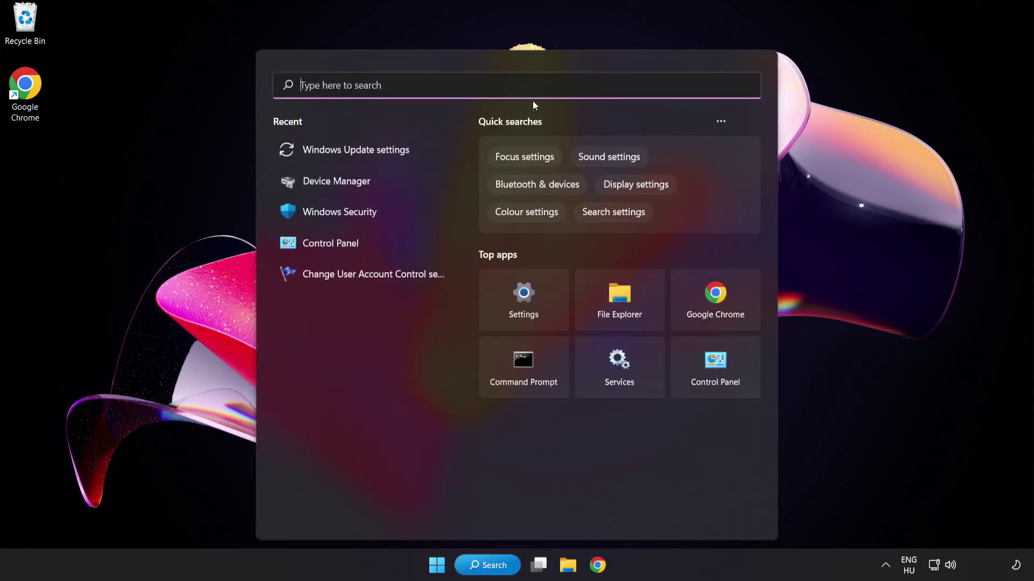
text(security)
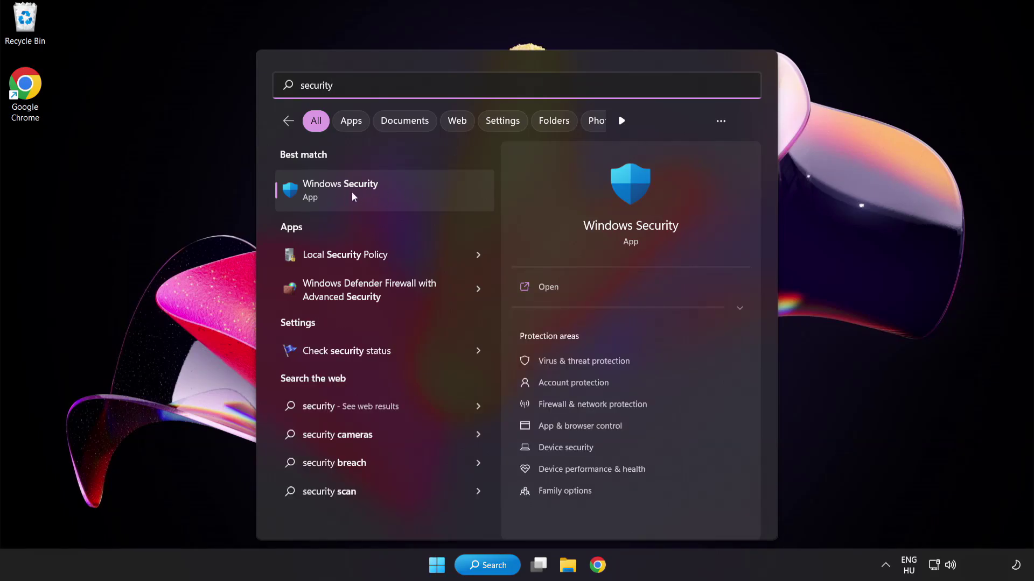
click(391, 191)
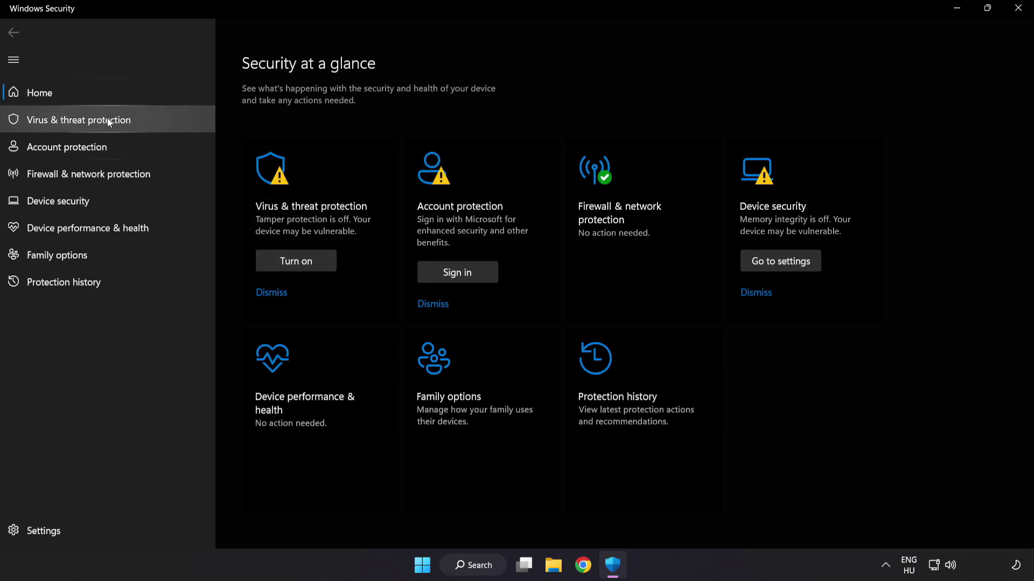
Go to Virus & threat protection settings' Exclusions and start adding a File exclusion.
click(157, 119)
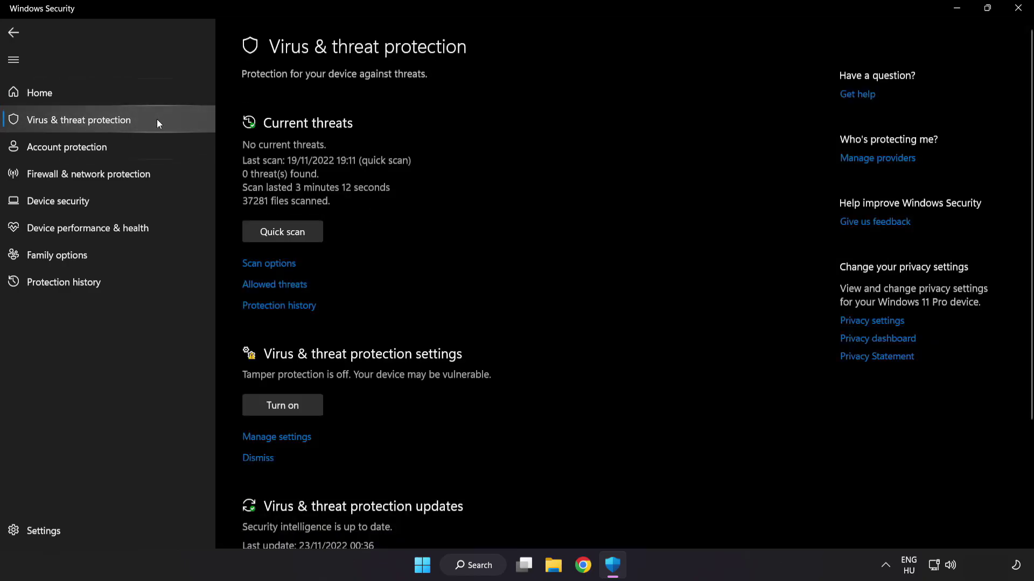
scroll(652, 159, down, 2)
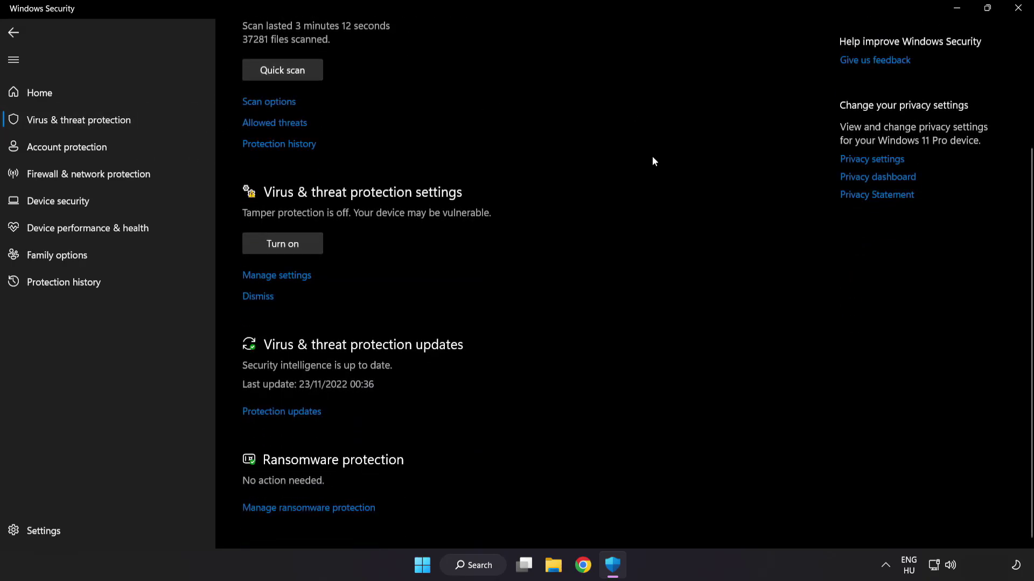
click(283, 276)
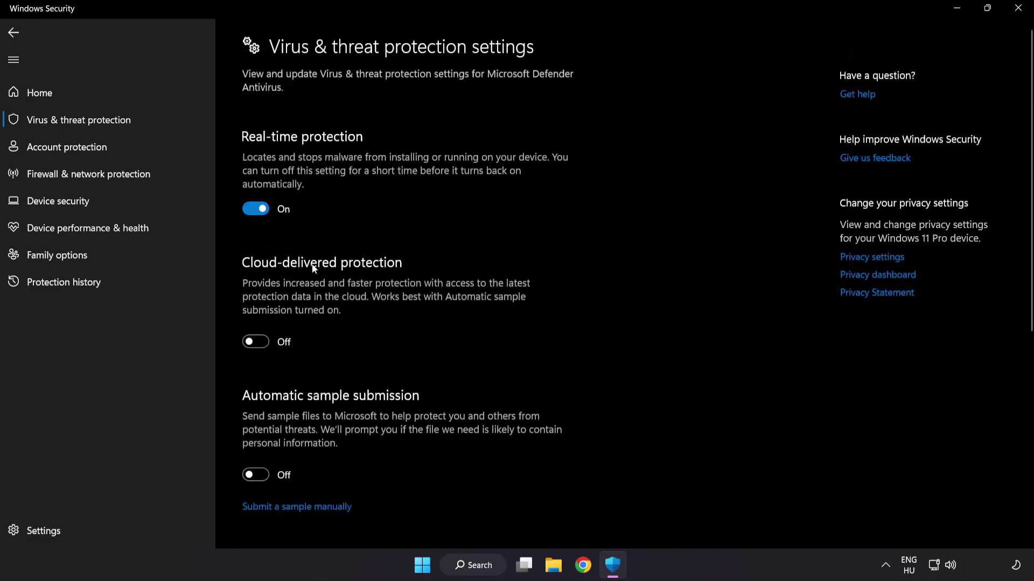
scroll(600, 280, down, 4)
scroll(601, 280, down, 1)
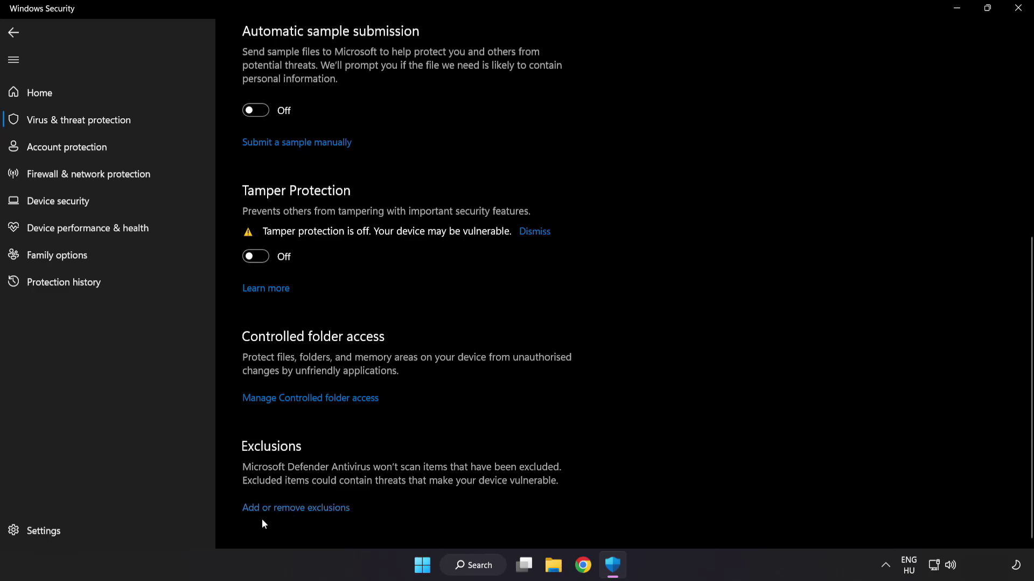
click(303, 508)
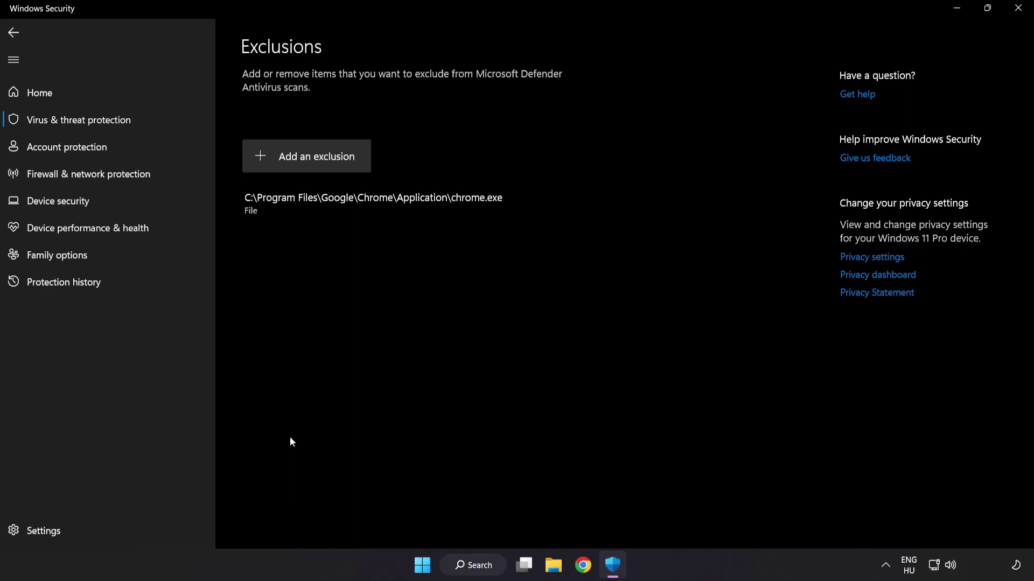
click(308, 163)
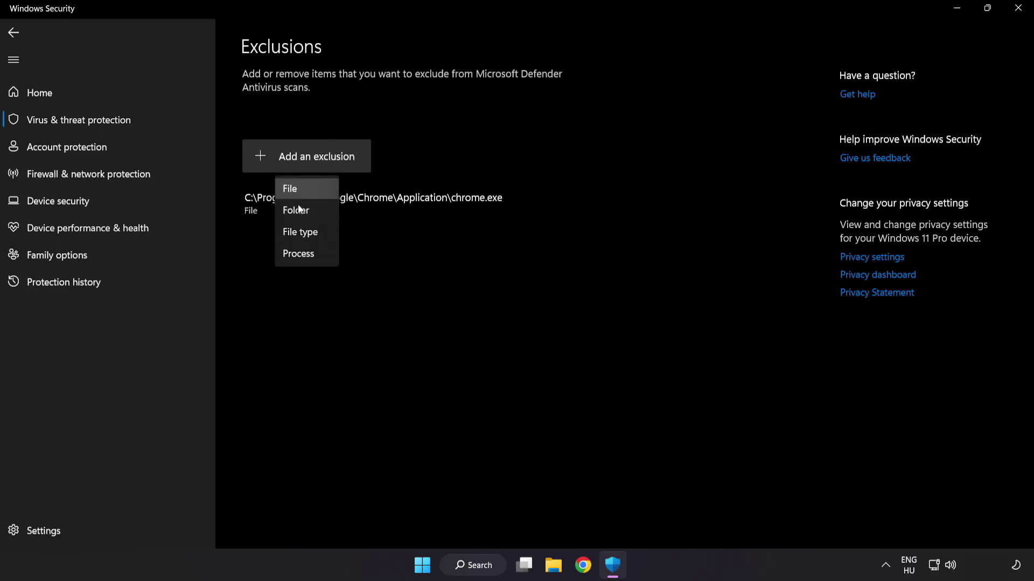
click(299, 188)
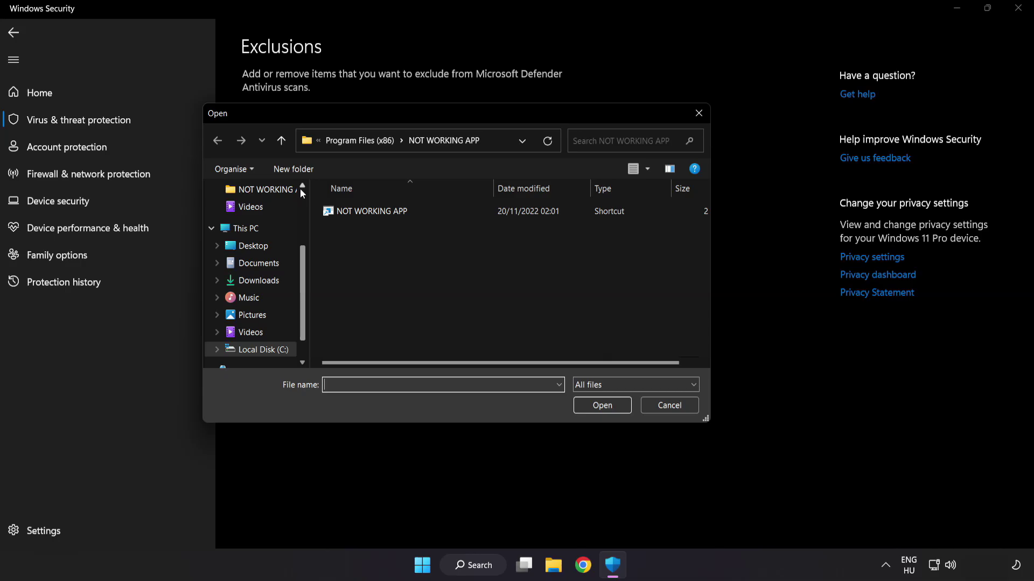
Browse to C:\Program Files (x86)\NOT WORKING APP and pick the NOT WORKING APP shortcut.
click(347, 140)
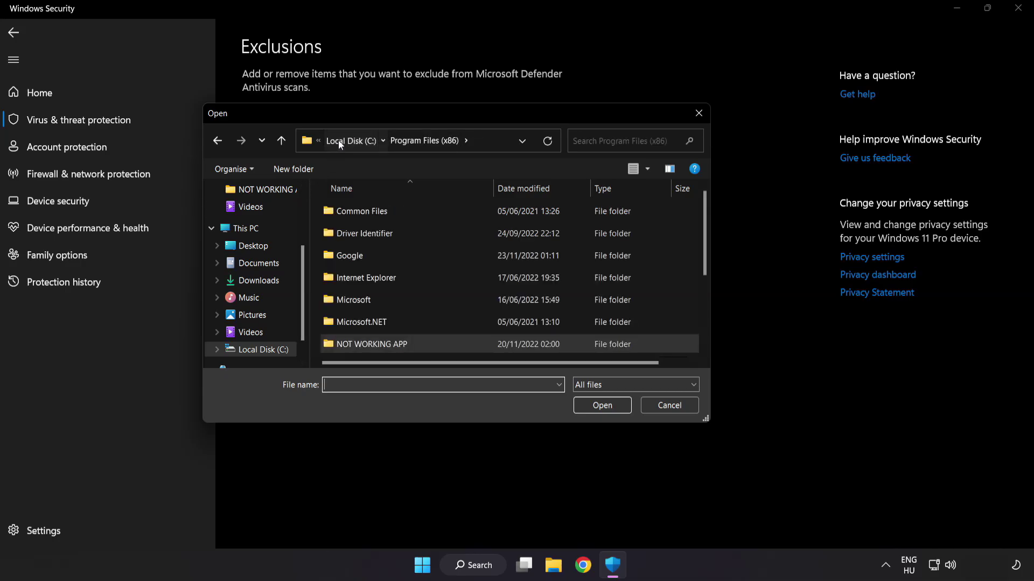
click(339, 140)
click(338, 140)
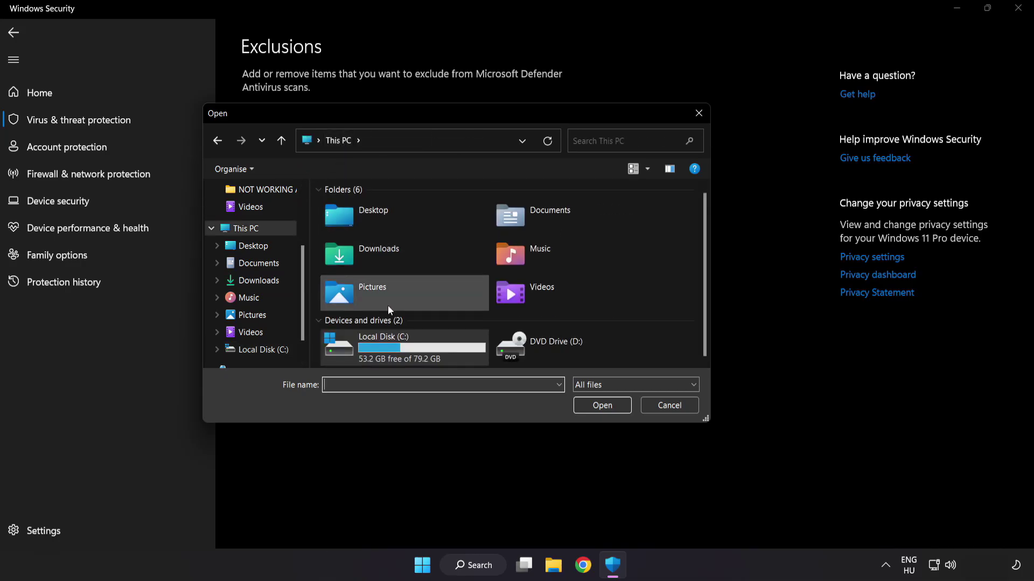
click(386, 349)
double_click(386, 349)
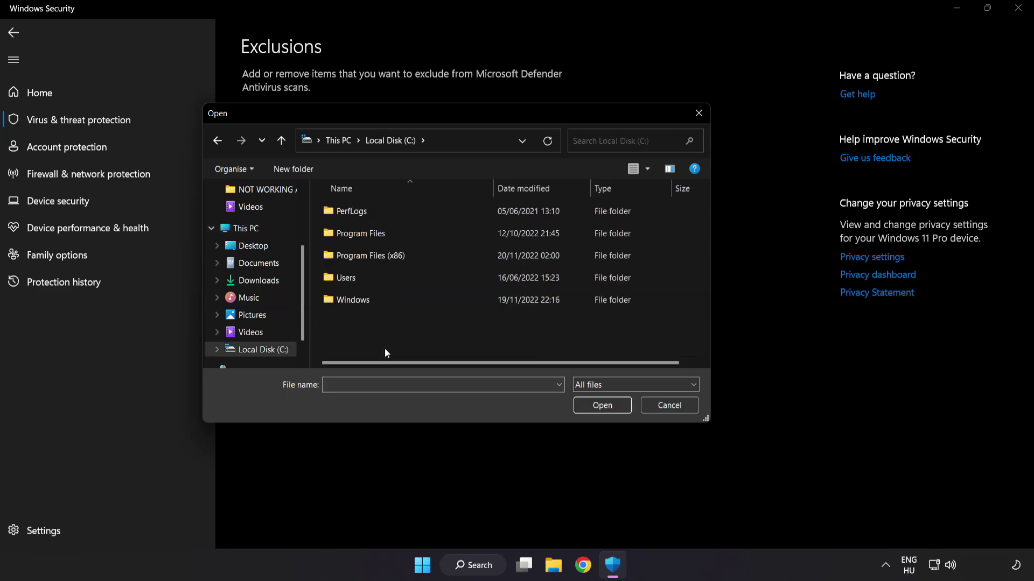
double_click(397, 256)
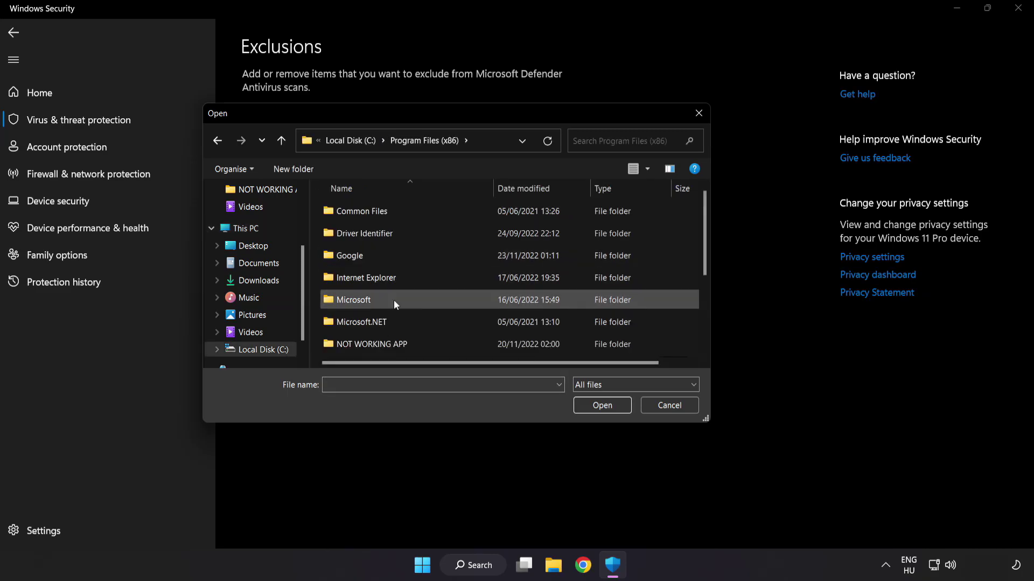
scroll(381, 347, down, 1)
click(396, 283)
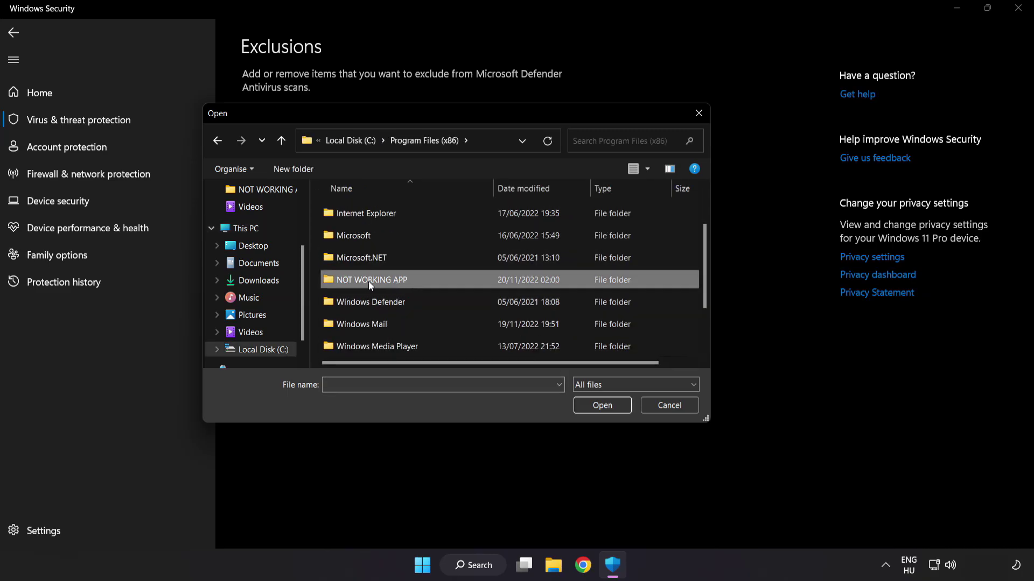
double_click(411, 280)
click(378, 214)
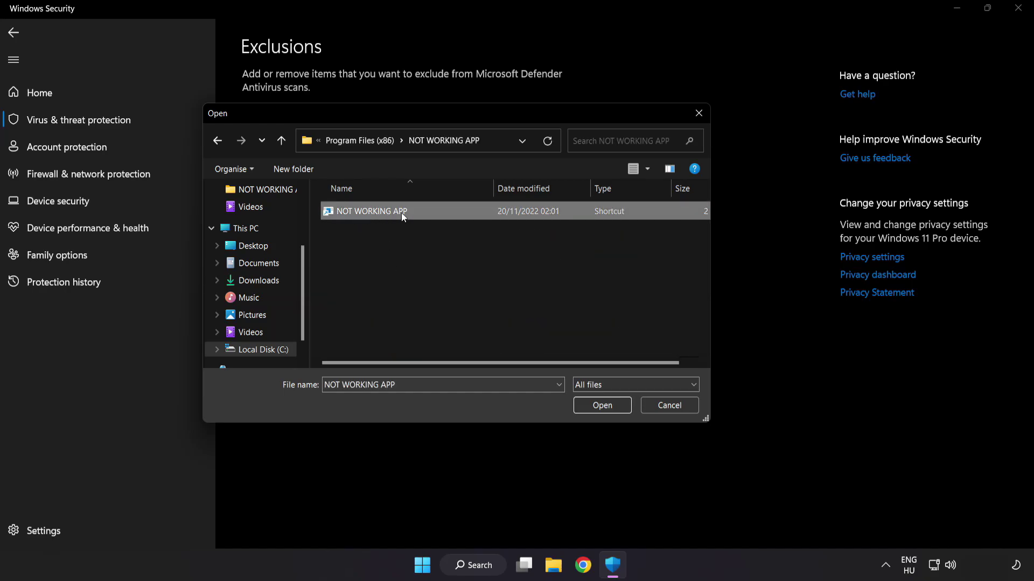
click(603, 409)
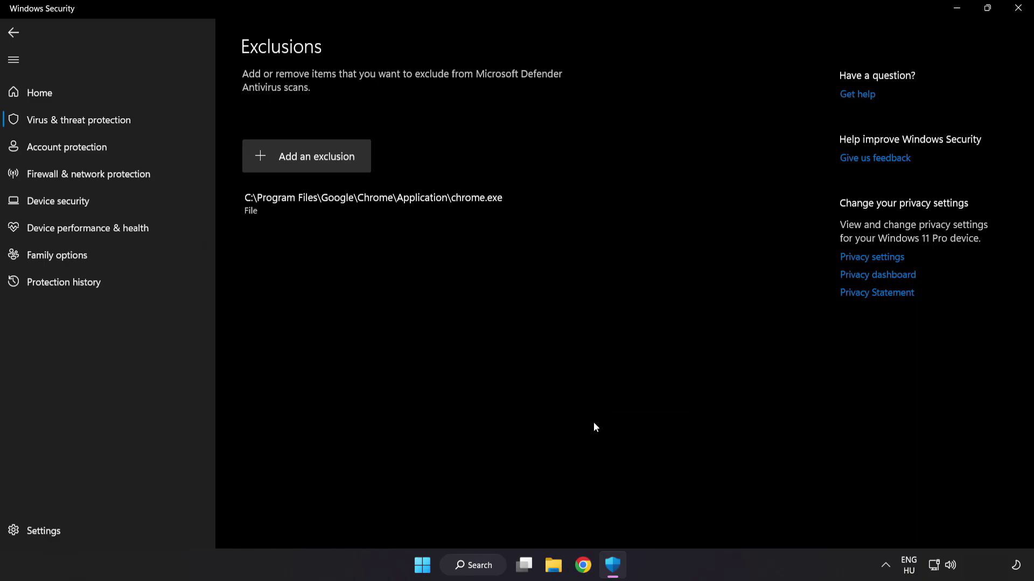
Close Windows Security and show the Start menu's Sleep, Shut down and Restart options.
click(1017, 10)
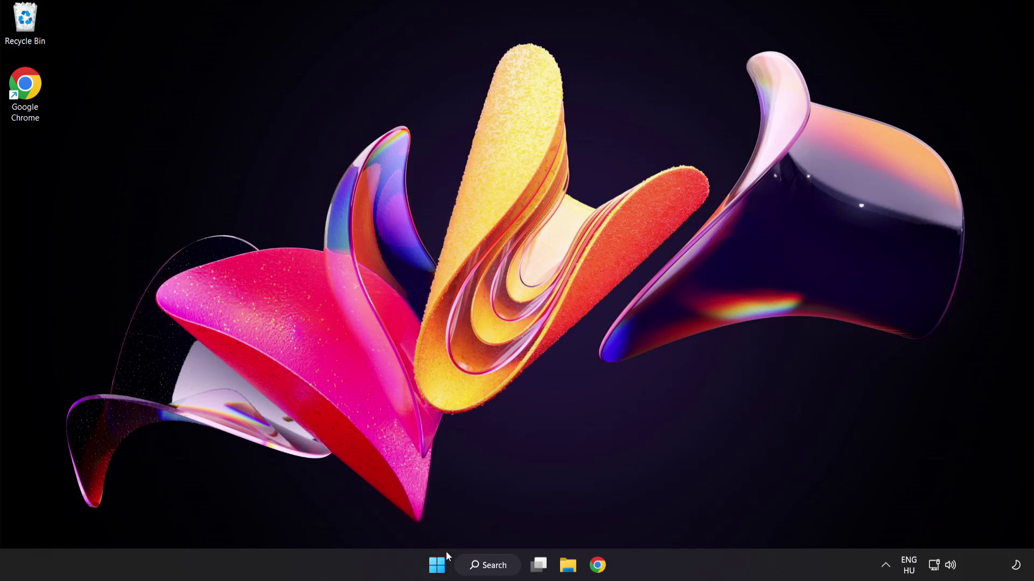
click(436, 564)
click(684, 520)
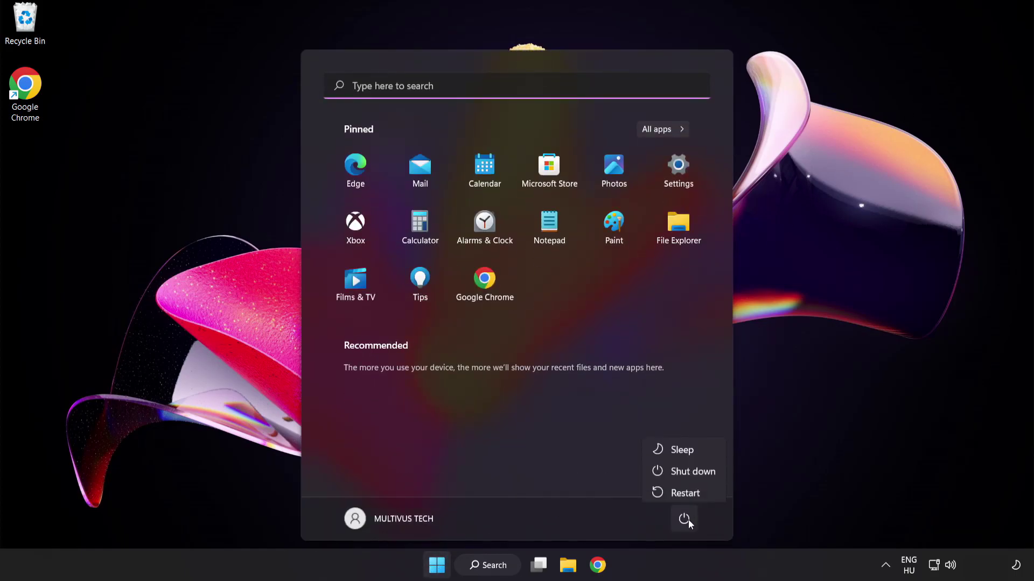